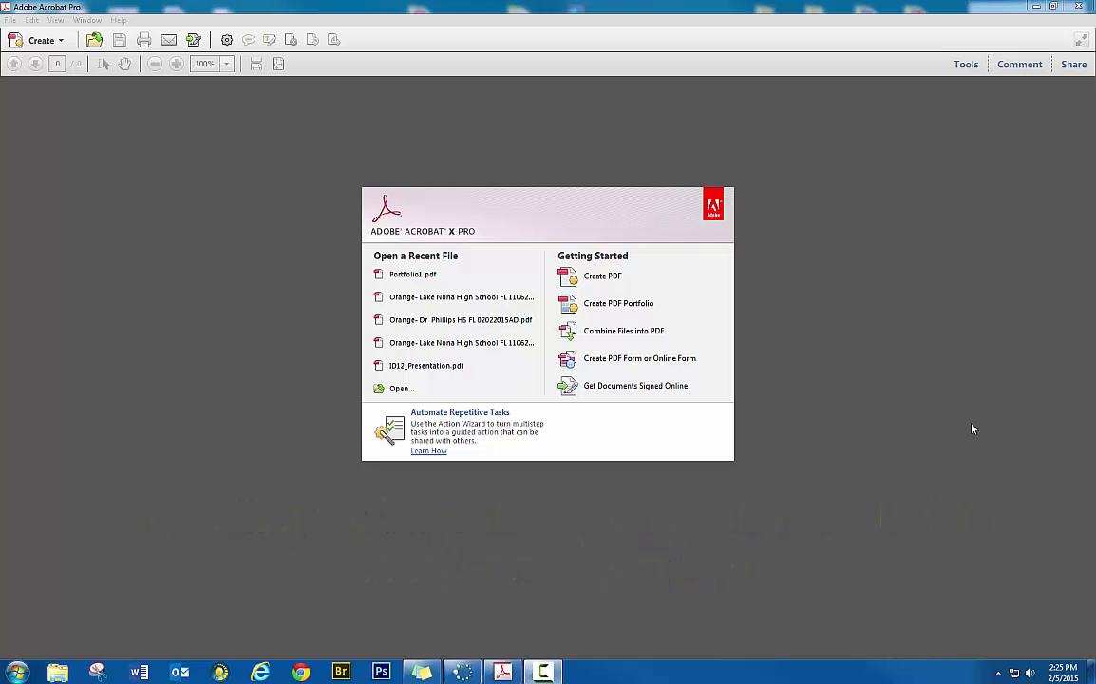
# Start a new PDF Portfolio, compare the available layouts and choose Click-Through
pyautogui.click(62, 42)
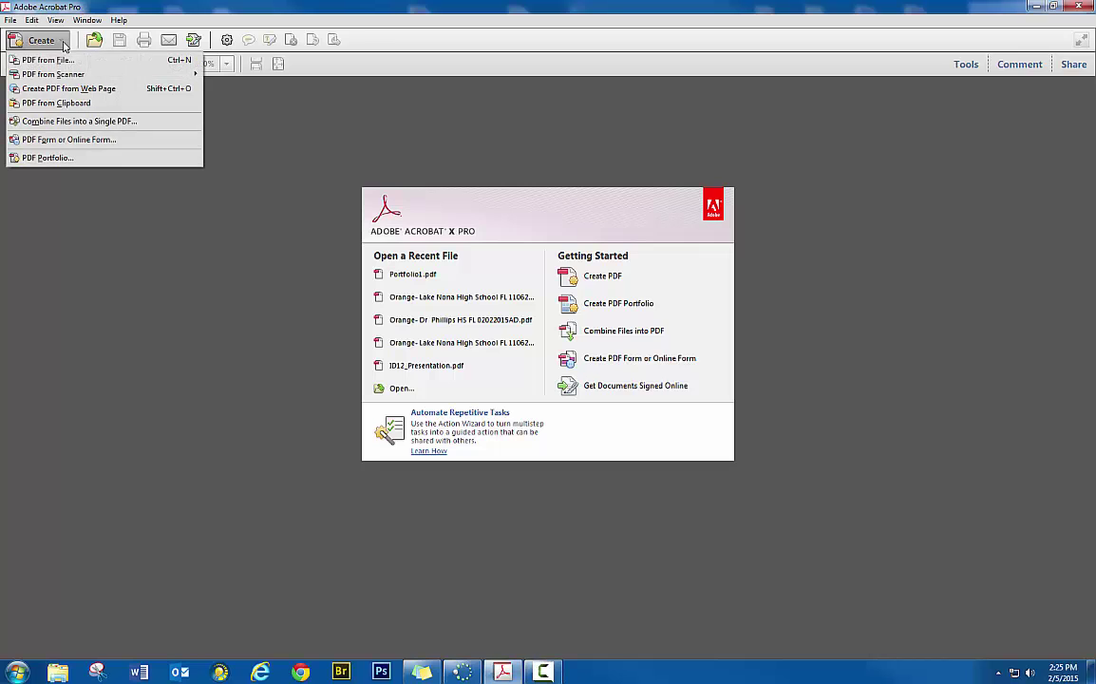
pyautogui.click(84, 159)
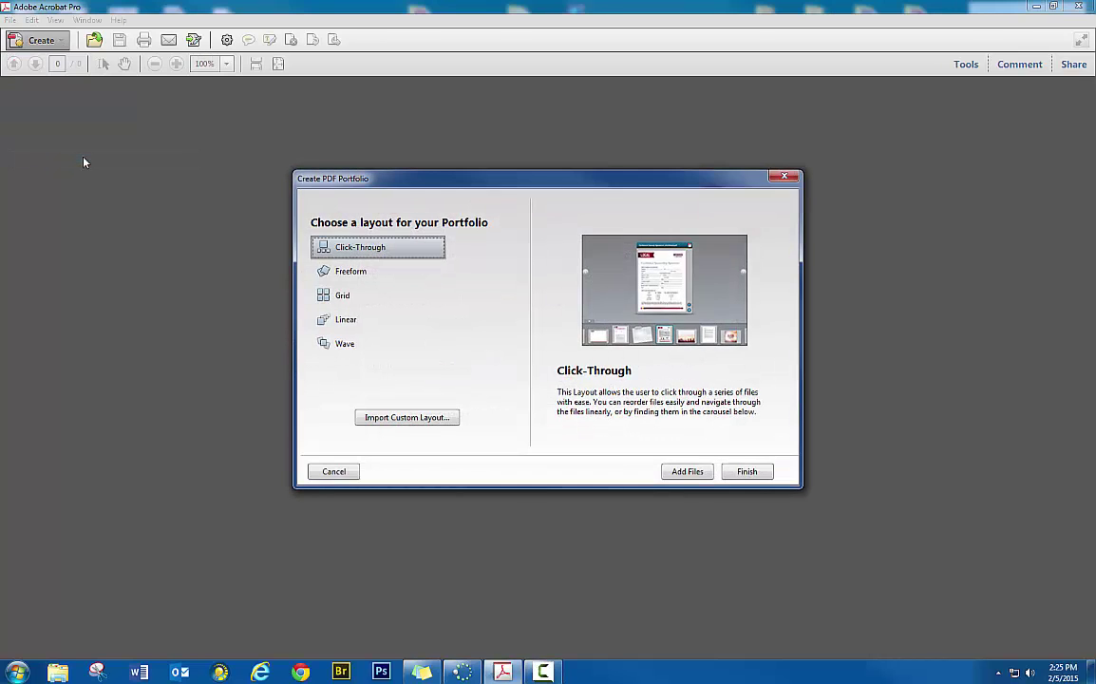
pyautogui.click(347, 273)
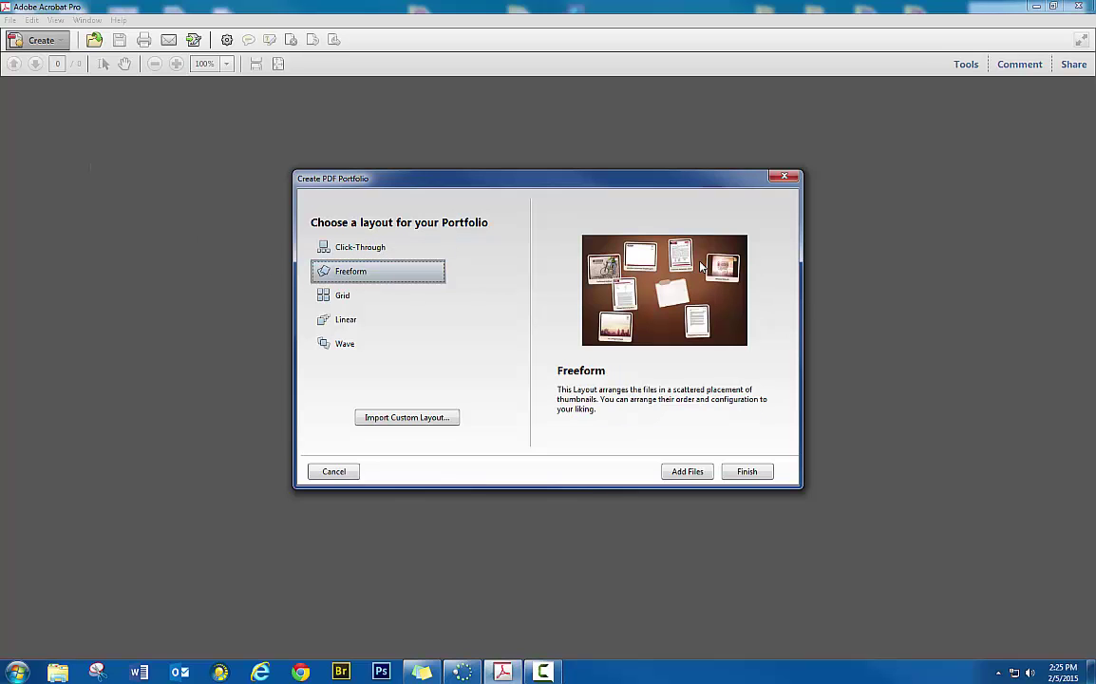
pyautogui.click(342, 295)
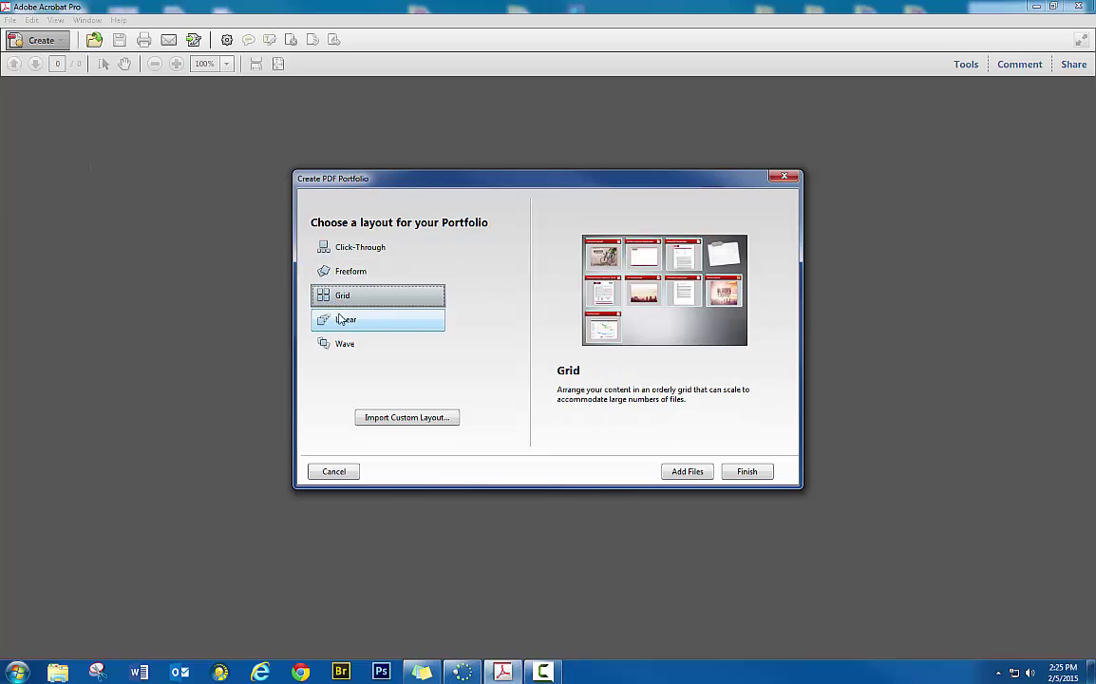
pyautogui.click(342, 320)
pyautogui.click(345, 344)
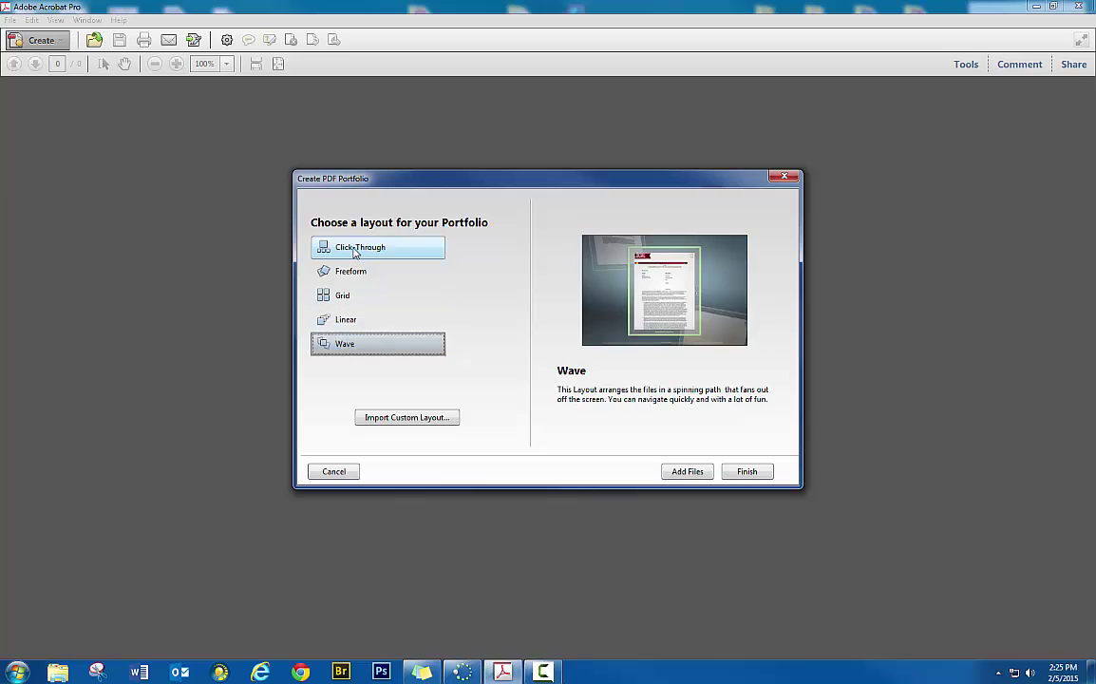
pyautogui.click(356, 249)
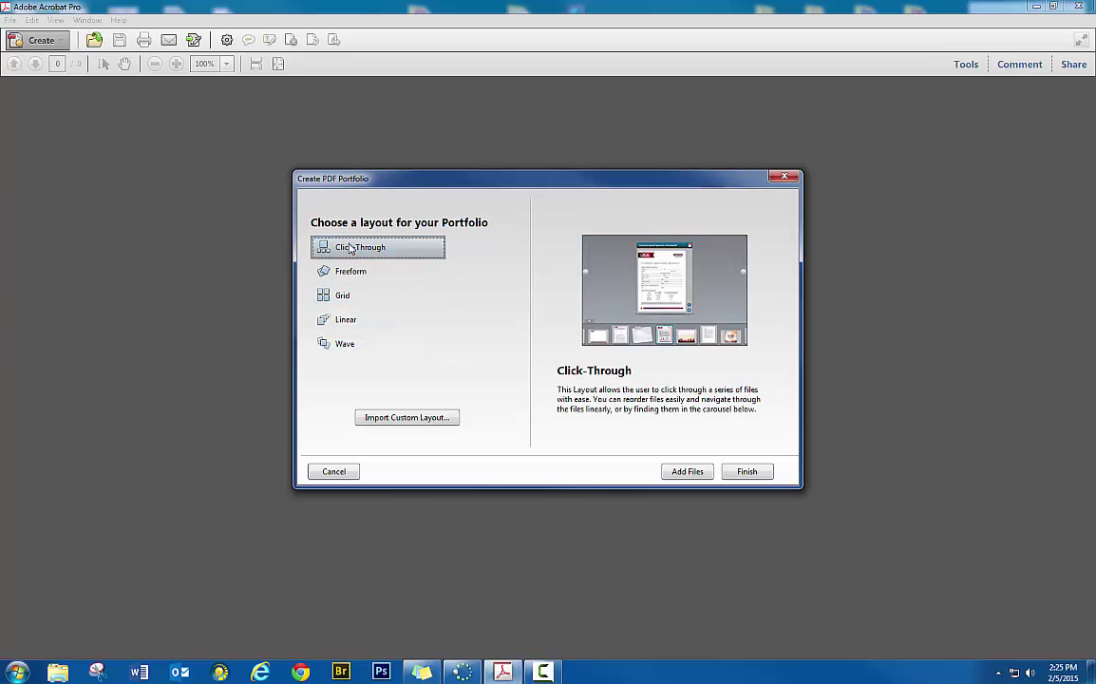
# Add all five images from the Images folder and create the portfolio
pyautogui.click(689, 473)
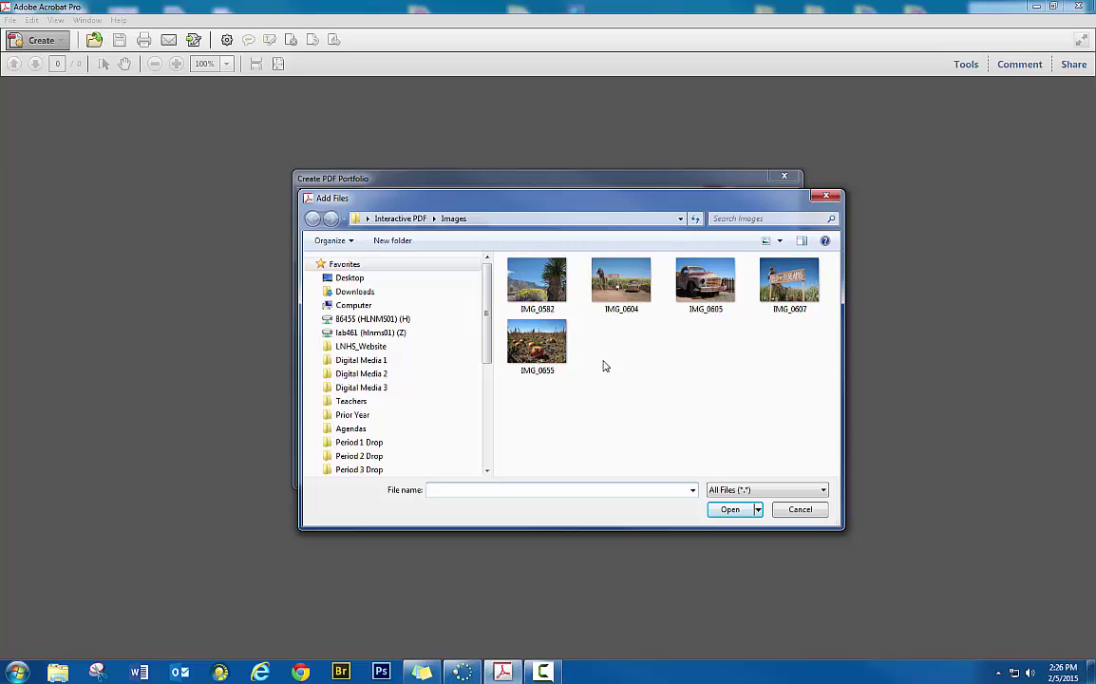
pyautogui.moveTo(830, 388); pyautogui.dragTo(500, 269)
pyautogui.click(737, 510)
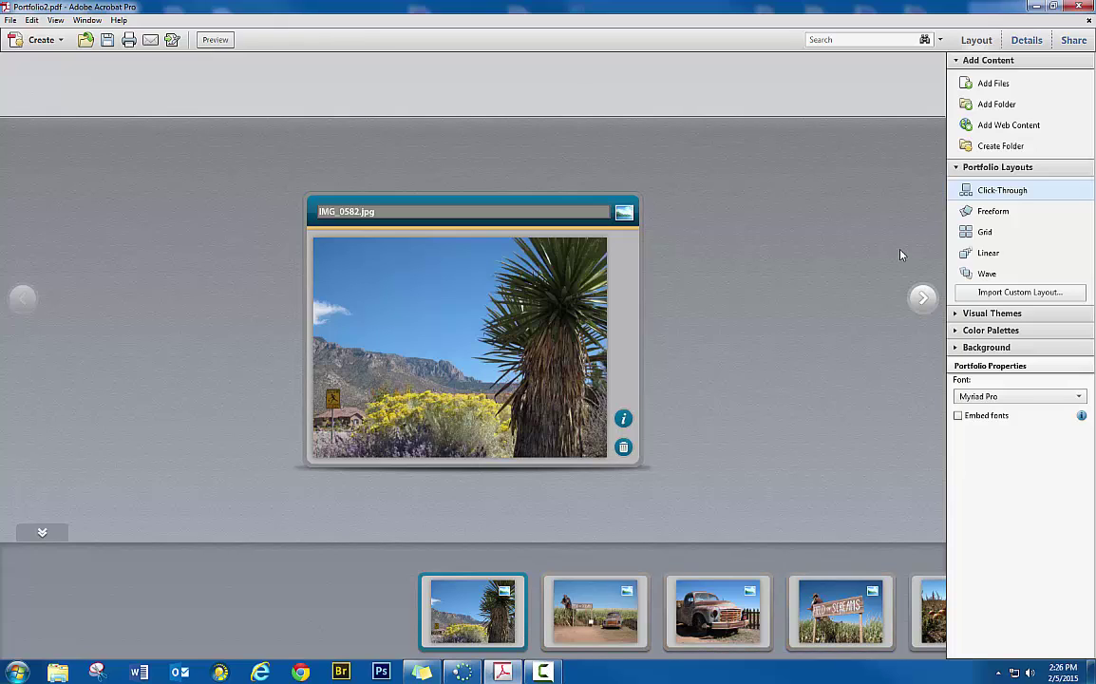
# Add the StopMotionHumanSkateboard video from the Video folder to the portfolio, checking its file type in the details view first
pyautogui.click(1000, 88)
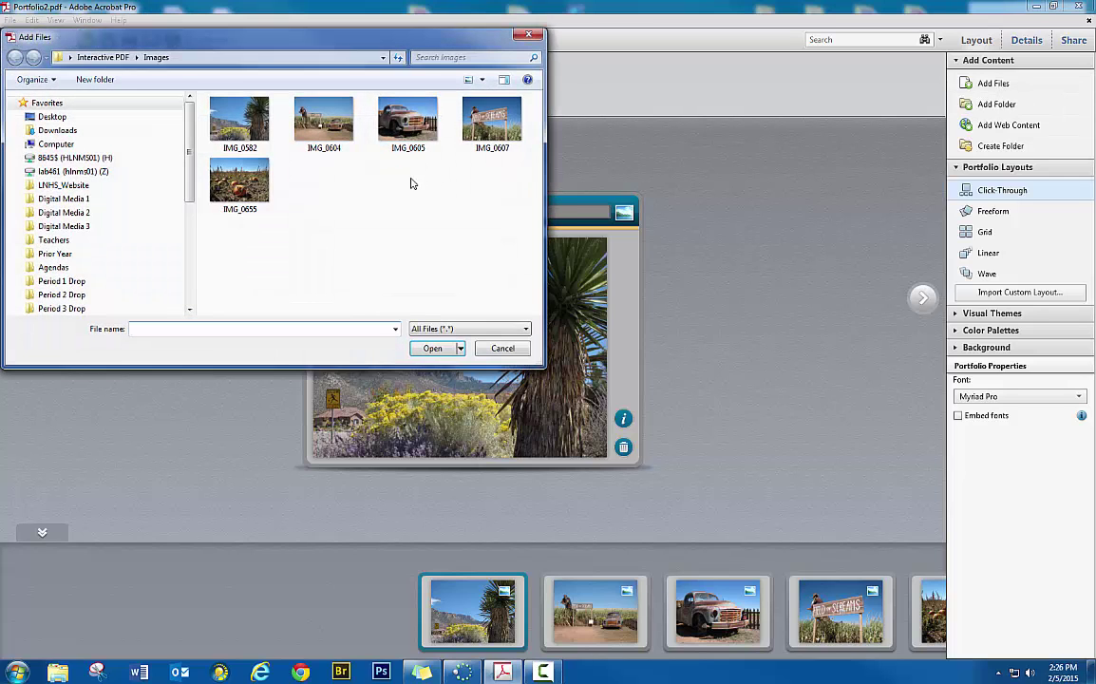
pyautogui.click(136, 60)
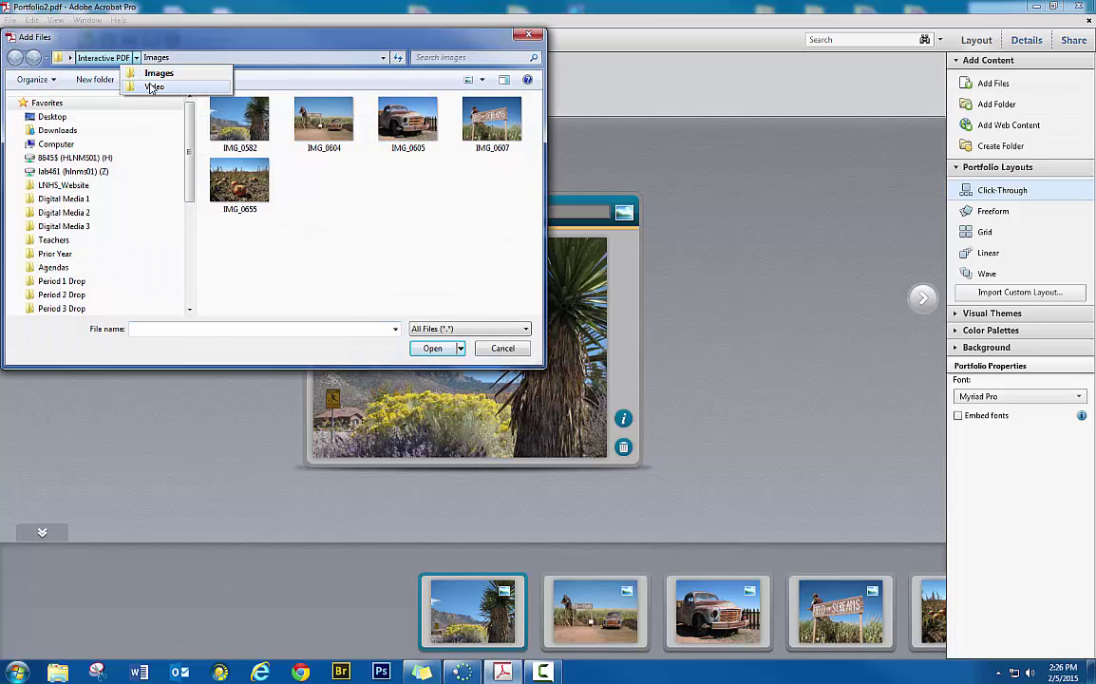
pyautogui.click(142, 84)
pyautogui.click(237, 131)
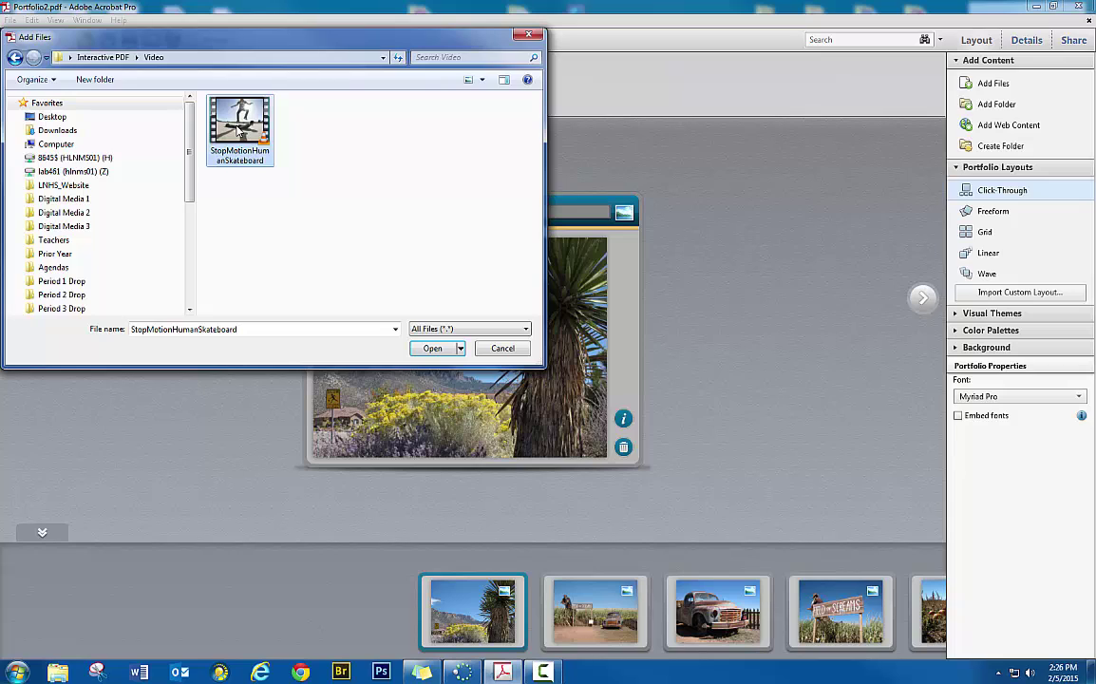
pyautogui.click(482, 79)
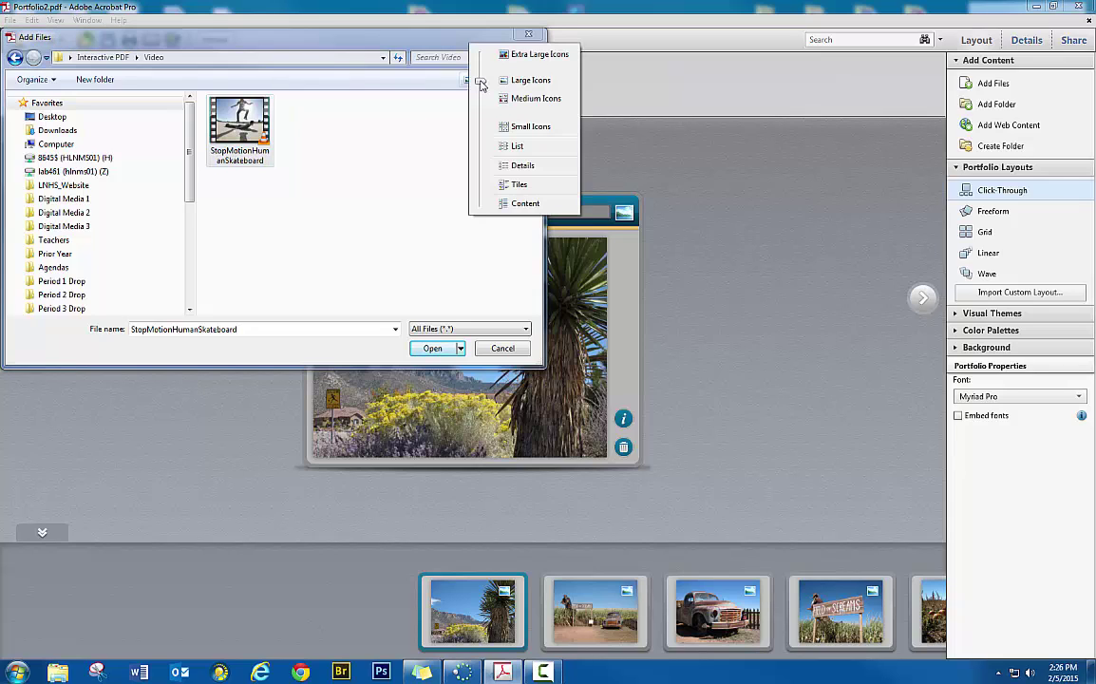
pyautogui.click(523, 165)
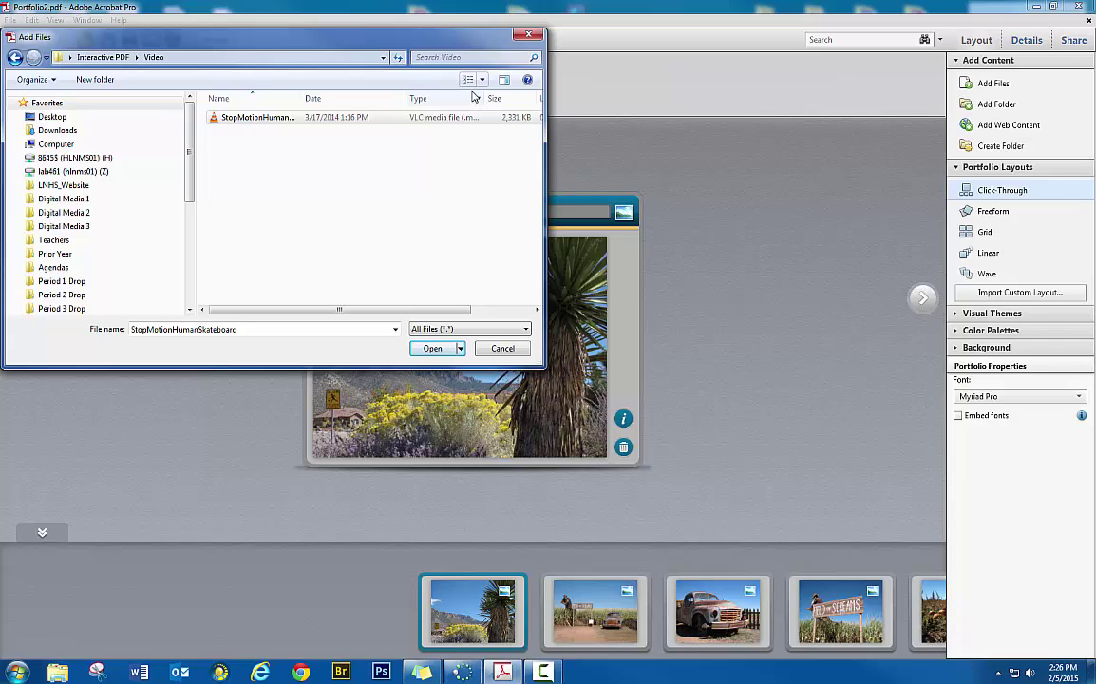
pyautogui.moveTo(403, 93); pyautogui.dragTo(300, 91)
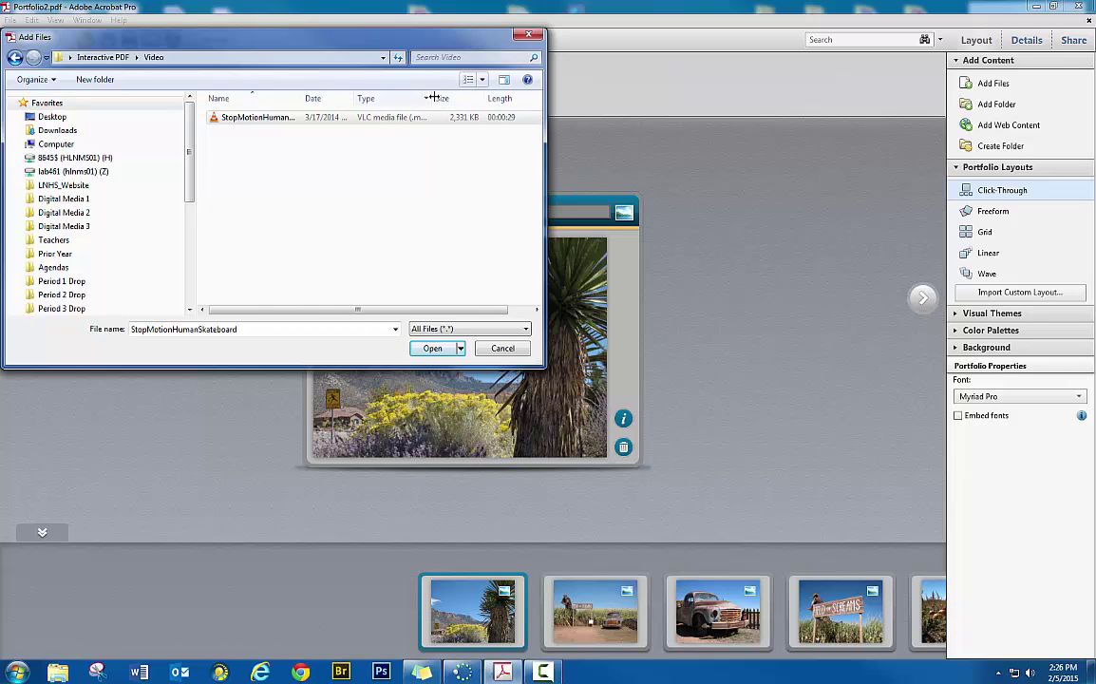
pyautogui.moveTo(434, 95); pyautogui.dragTo(482, 98)
pyautogui.click(404, 117)
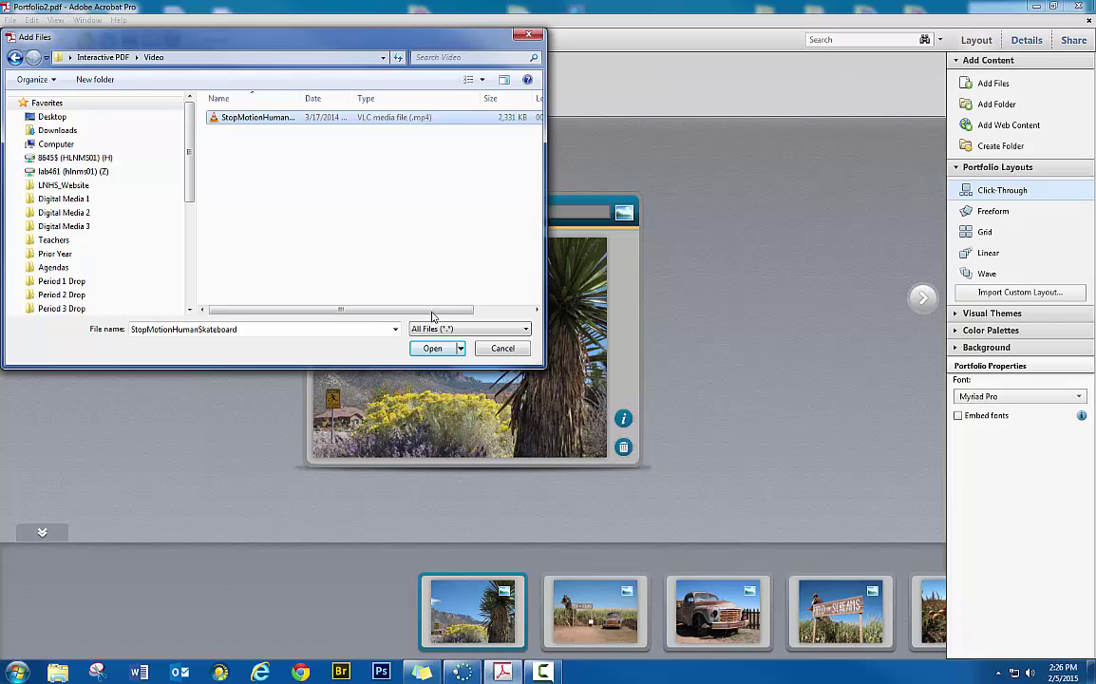
pyautogui.click(432, 348)
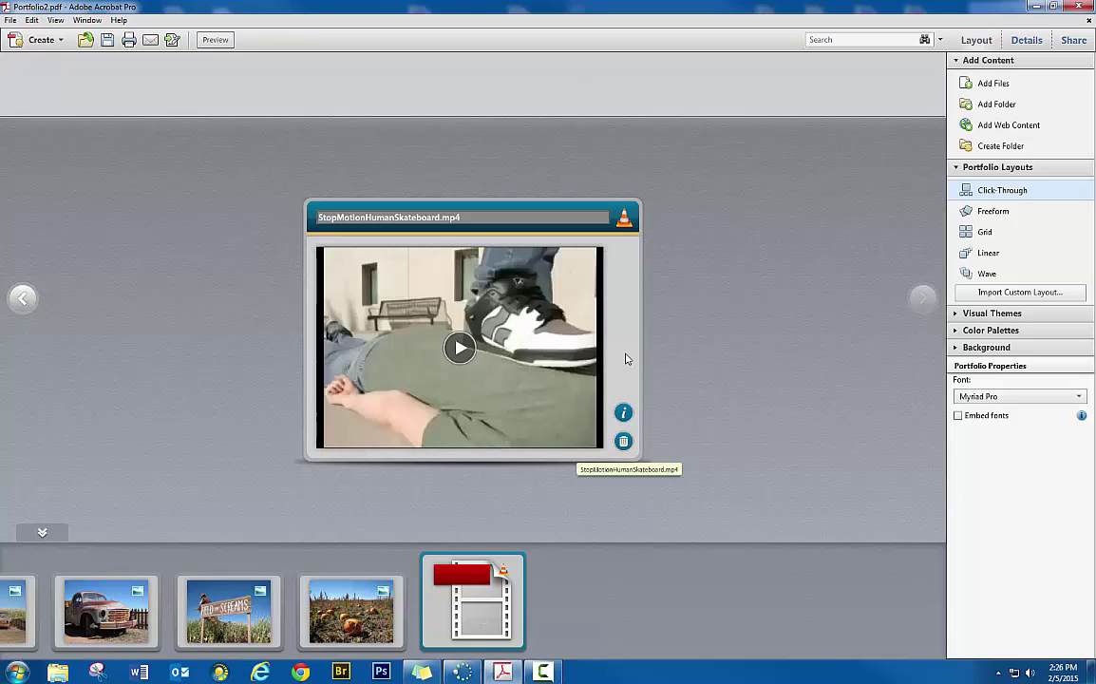
# Try the Freeform layout with the Clean and Spring visual themes and look at the header properties
pyautogui.click(981, 213)
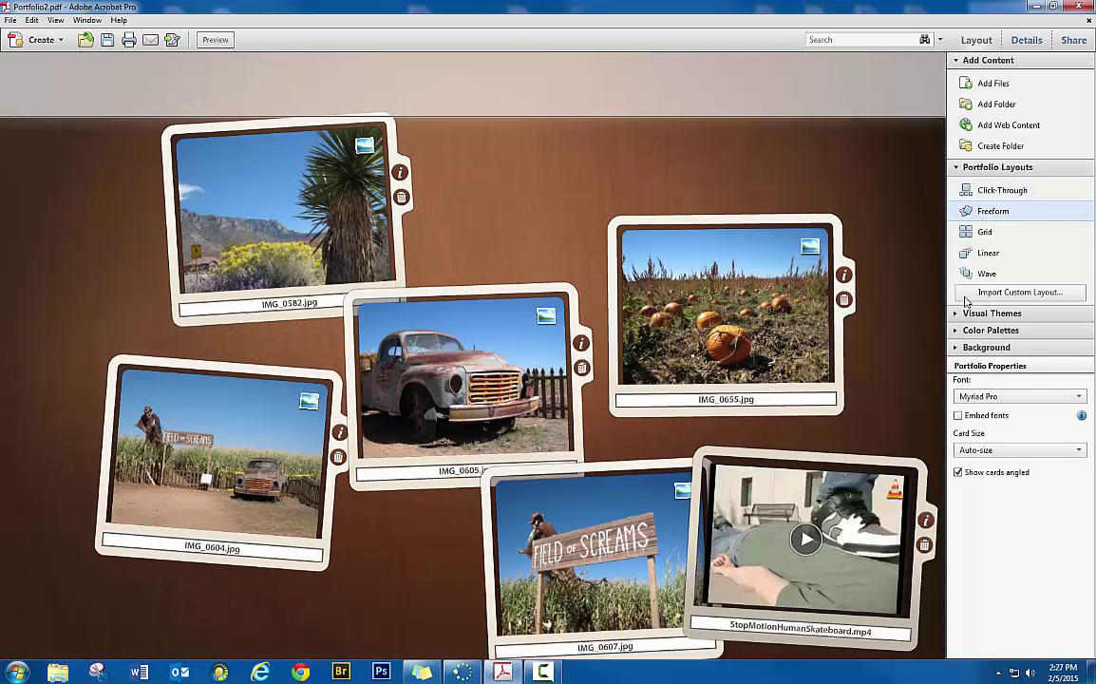
pyautogui.click(957, 315)
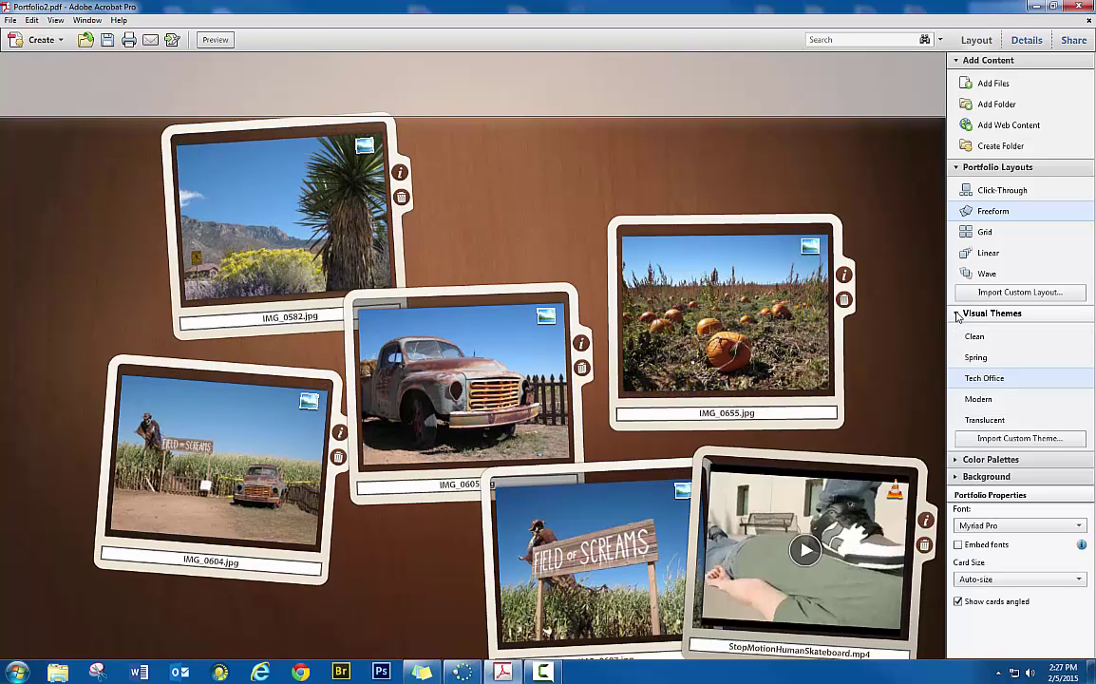
pyautogui.click(979, 338)
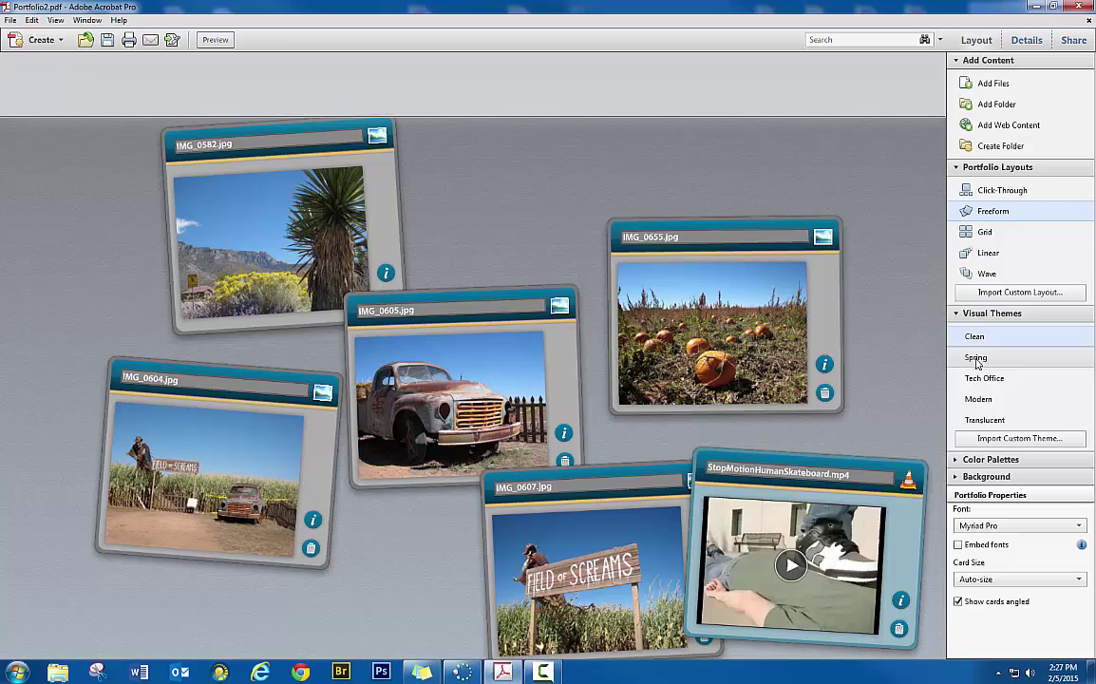
pyautogui.click(976, 358)
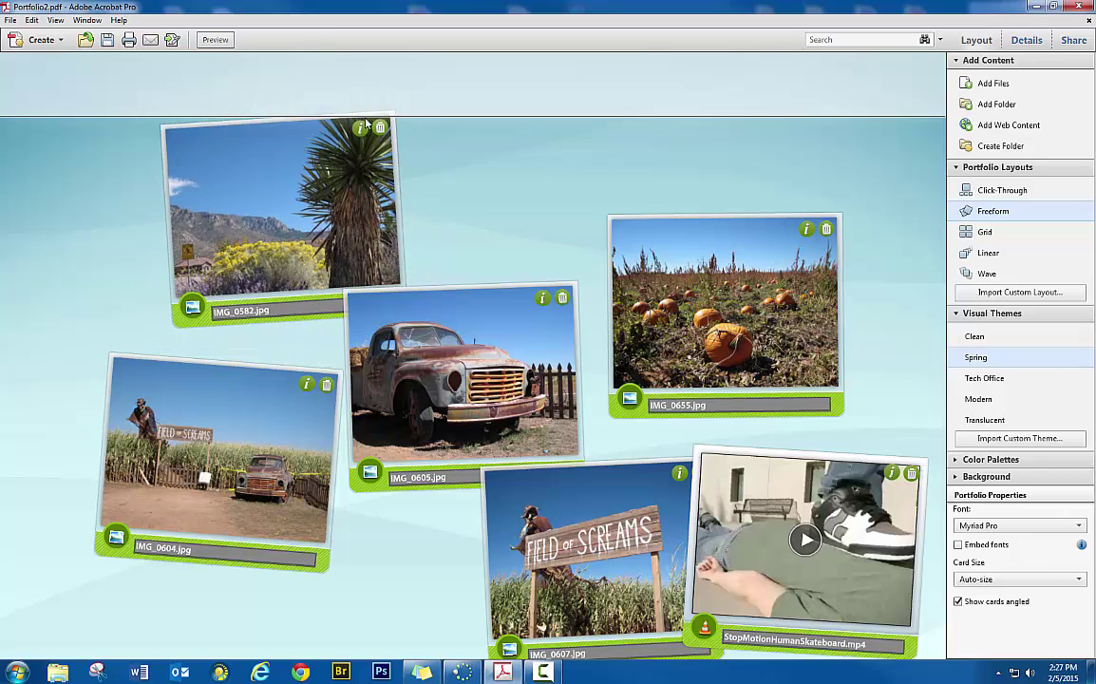
pyautogui.click(351, 104)
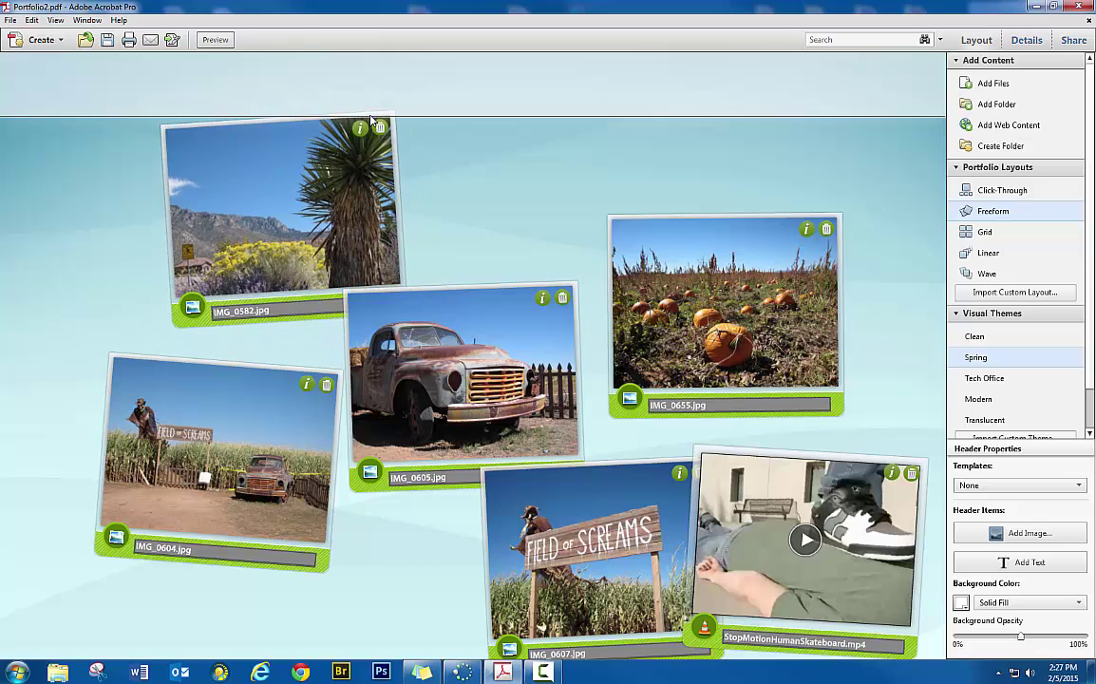
pyautogui.click(254, 274)
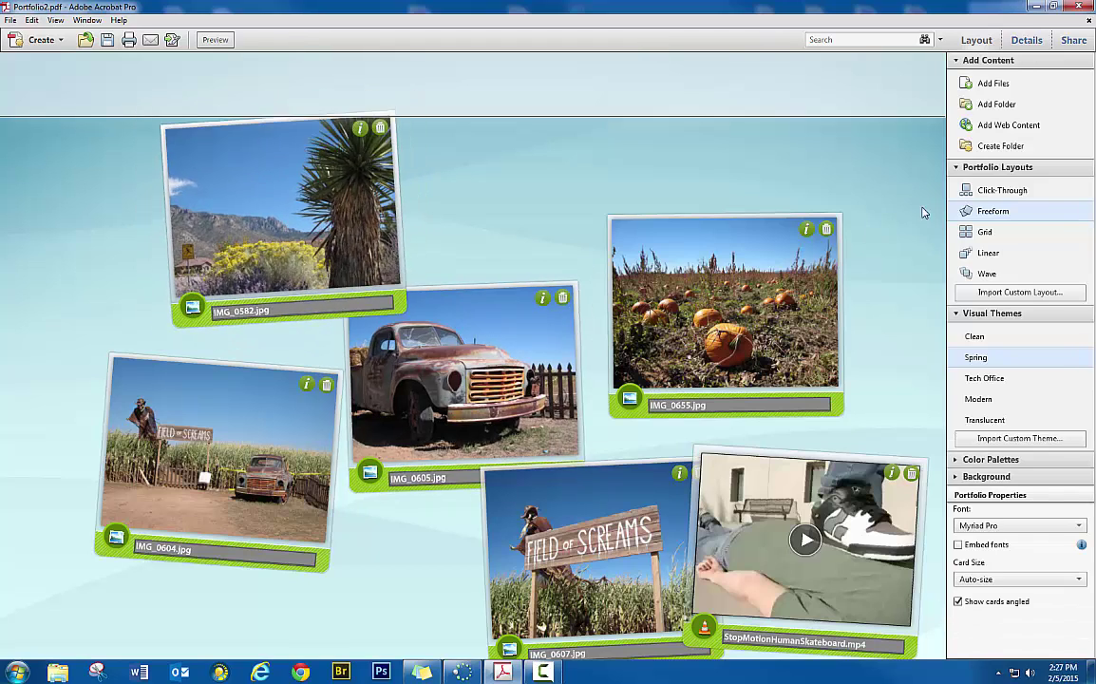
# Switch the portfolio to the Grid layout
pyautogui.click(988, 192)
pyautogui.click(985, 234)
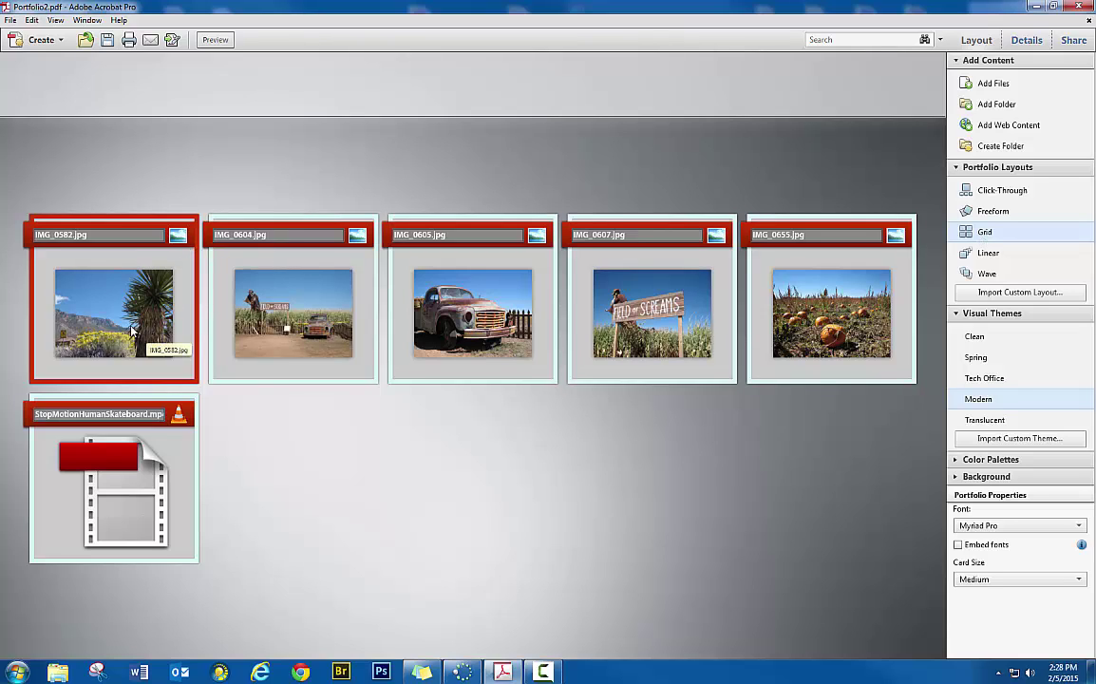
# Open the info view of IMG_0582.jpg and set its display name to "Work Sample 1"
pyautogui.doubleClick(132, 330)
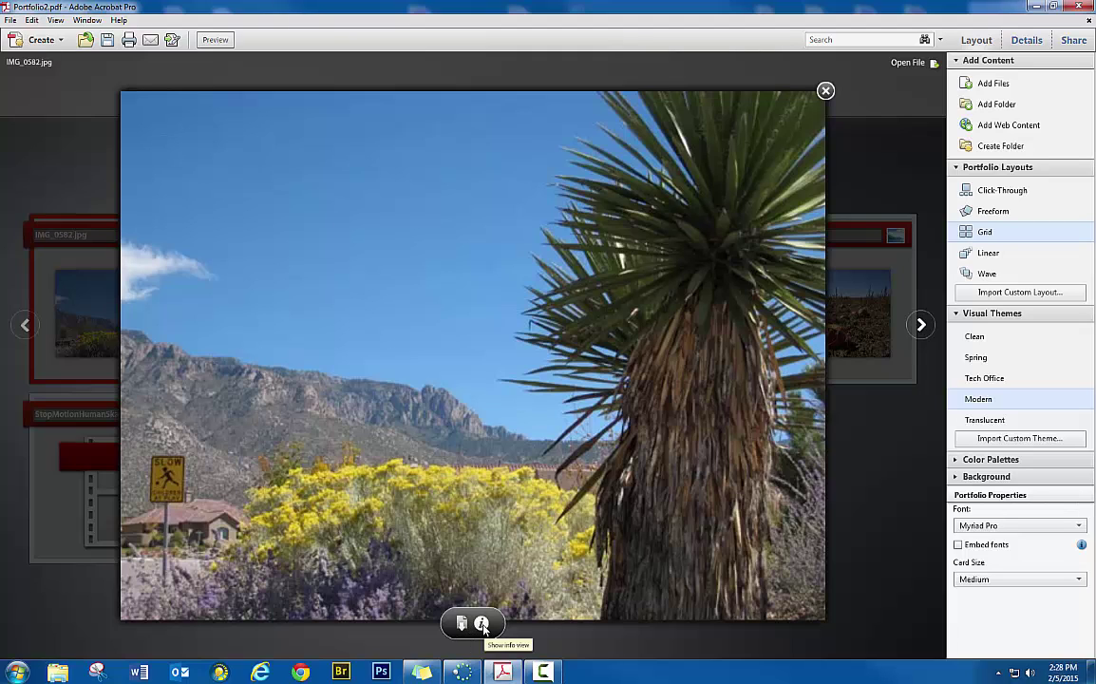
pyautogui.click(482, 624)
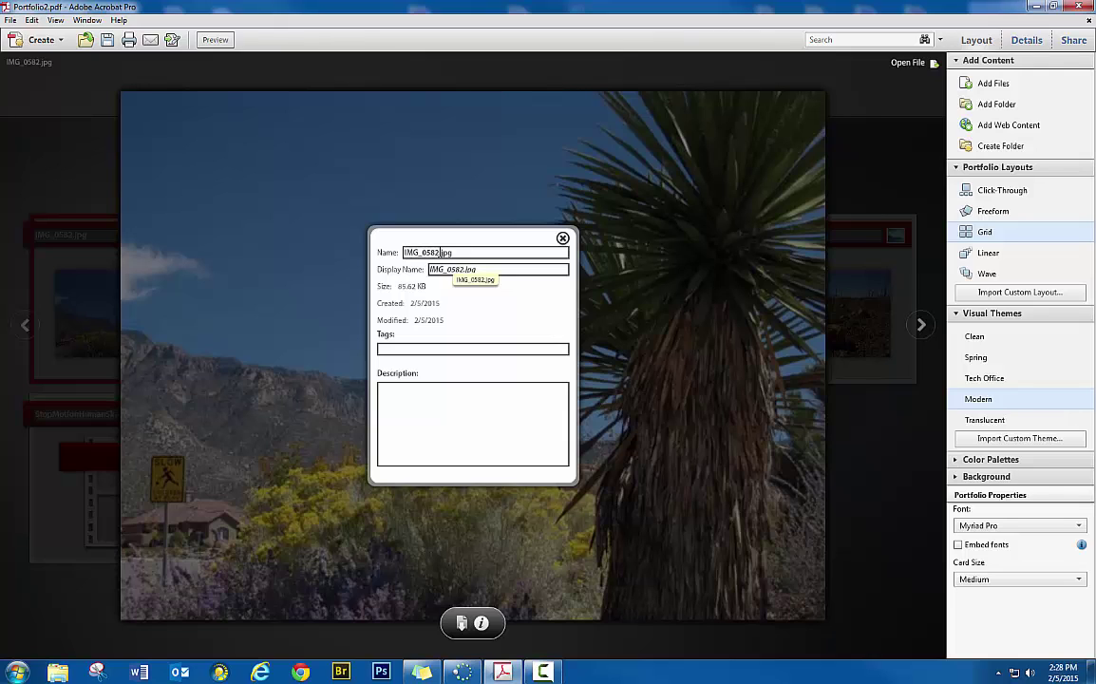
pyautogui.click(378, 268)
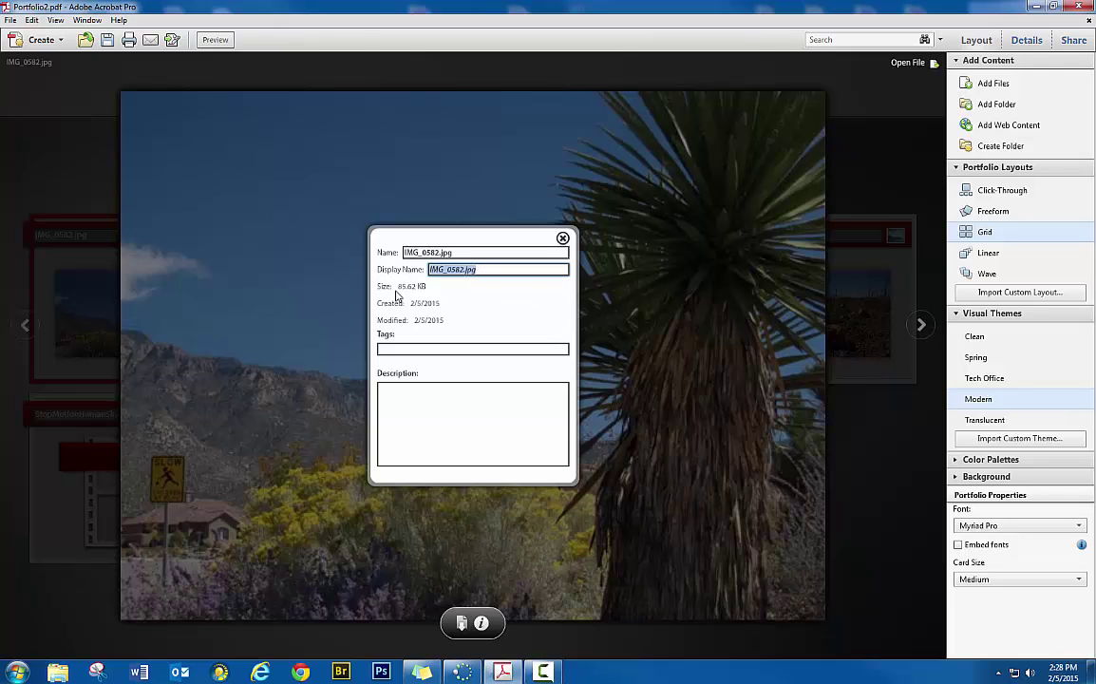
pyautogui.write('WO')
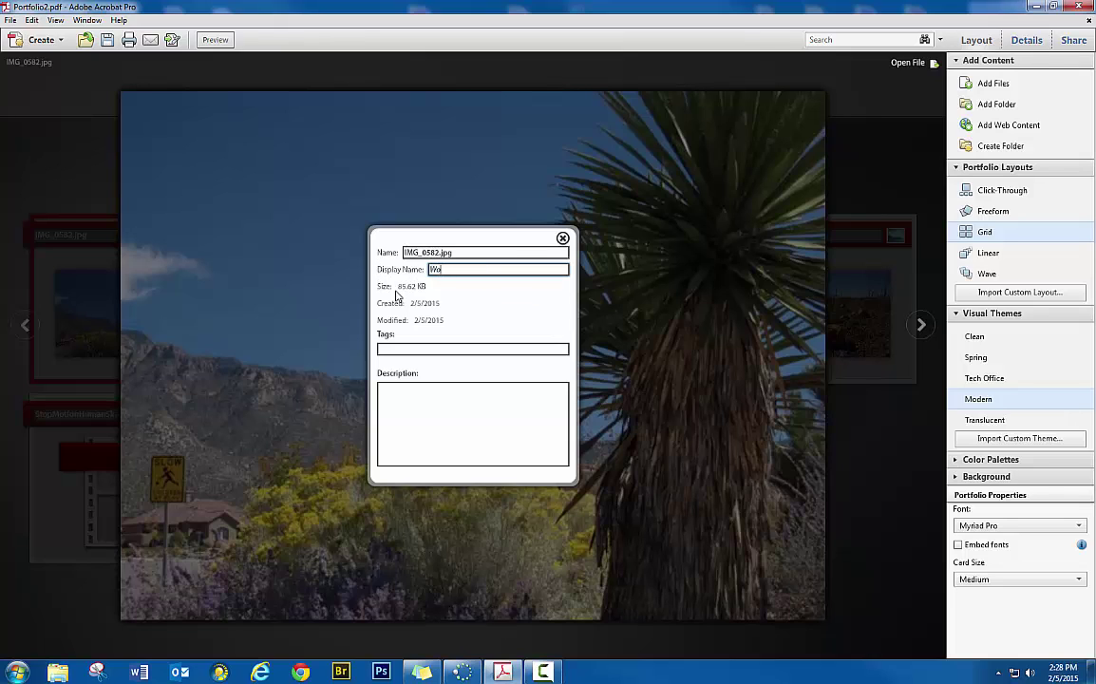
pyautogui.write('rk Sample 1')
# Enter "I used the..." as the yucca image's description and return to the grid of cards
pyautogui.click(386, 390)
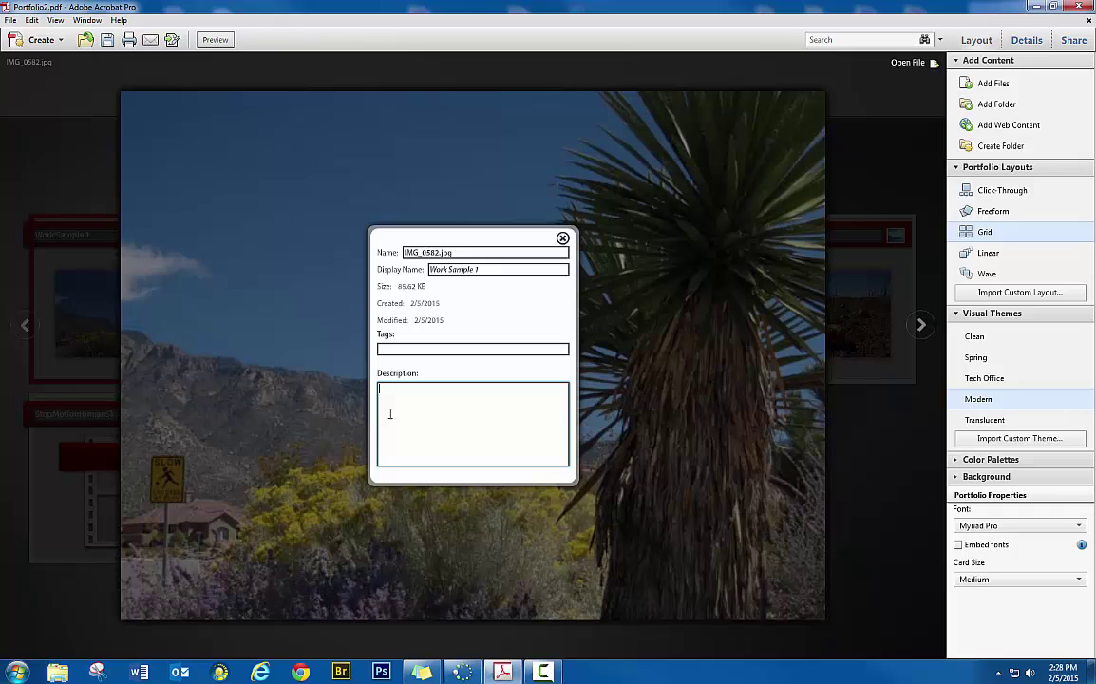
pyautogui.write('I used the...')
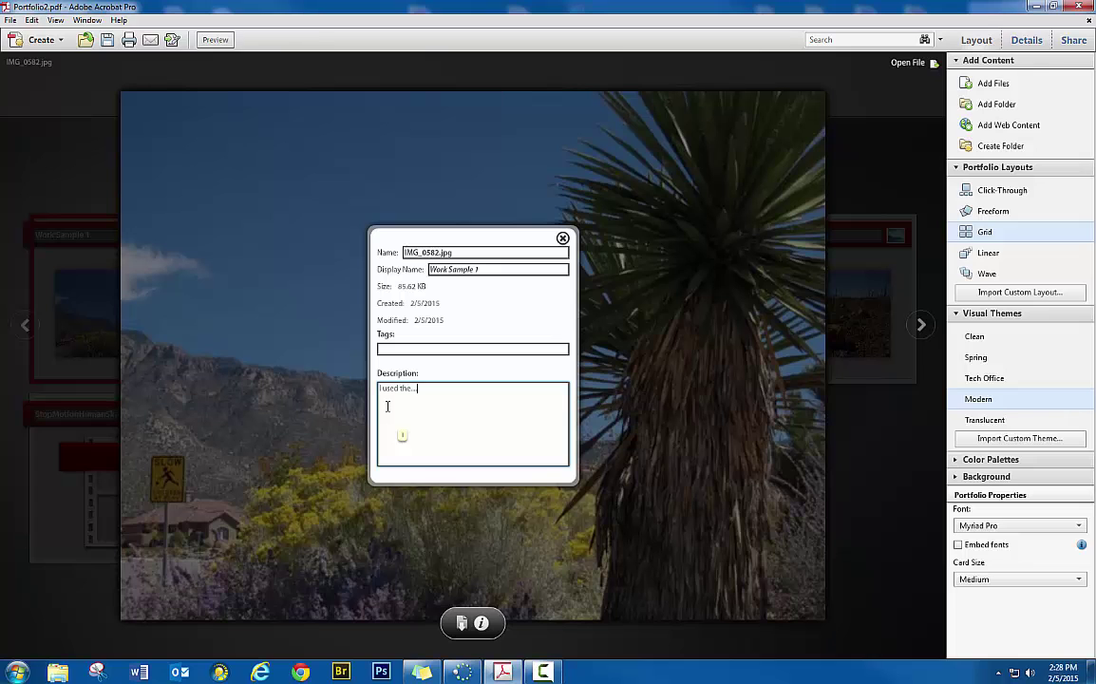
pyautogui.click(562, 238)
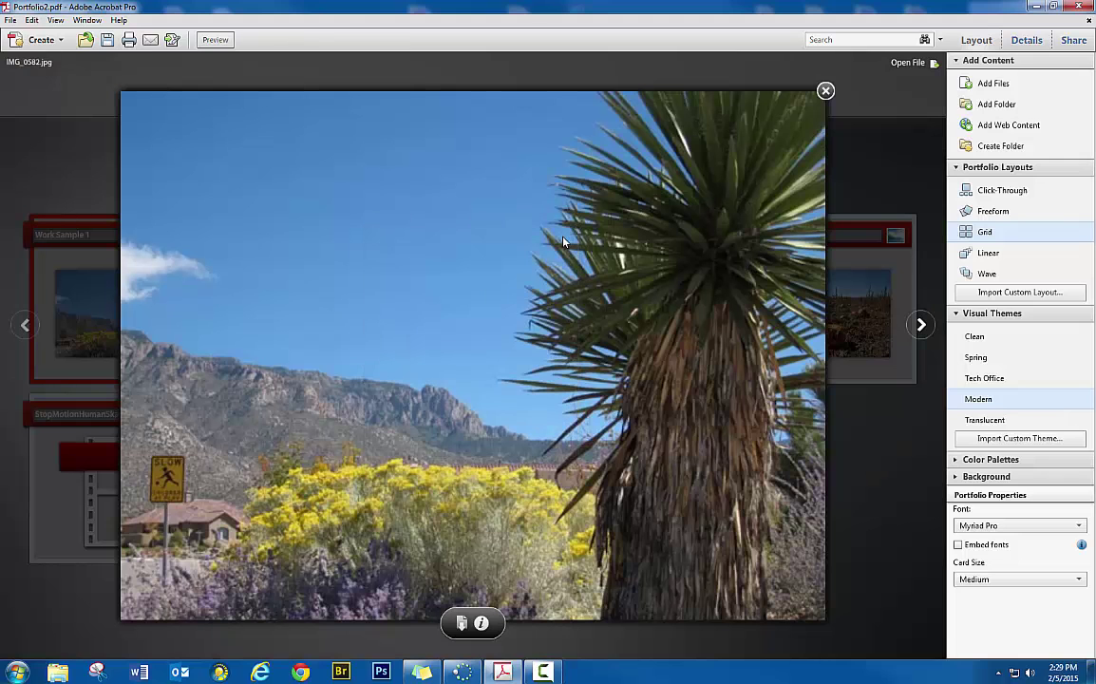
pyautogui.click(827, 91)
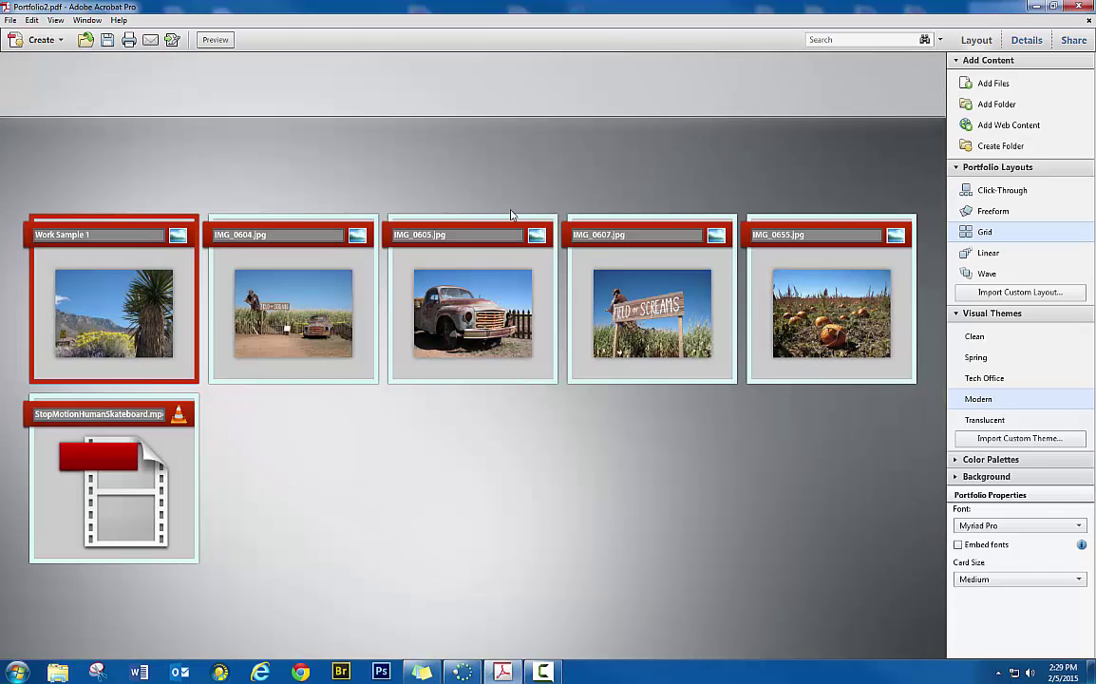
pyautogui.click(56, 234)
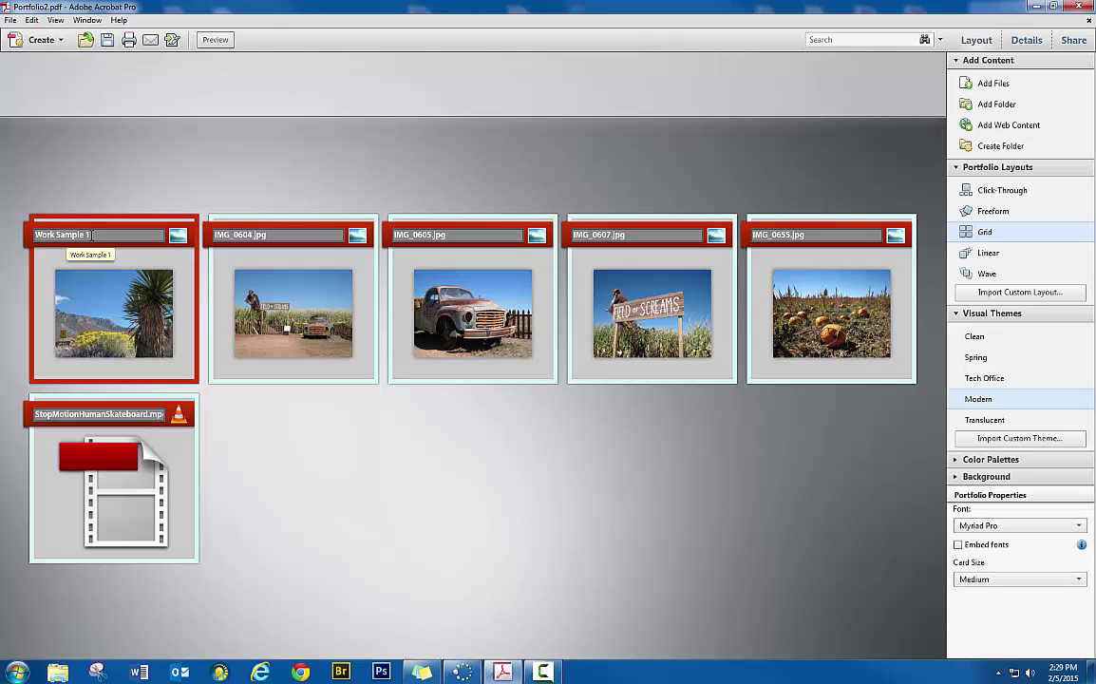
pyautogui.click(271, 273)
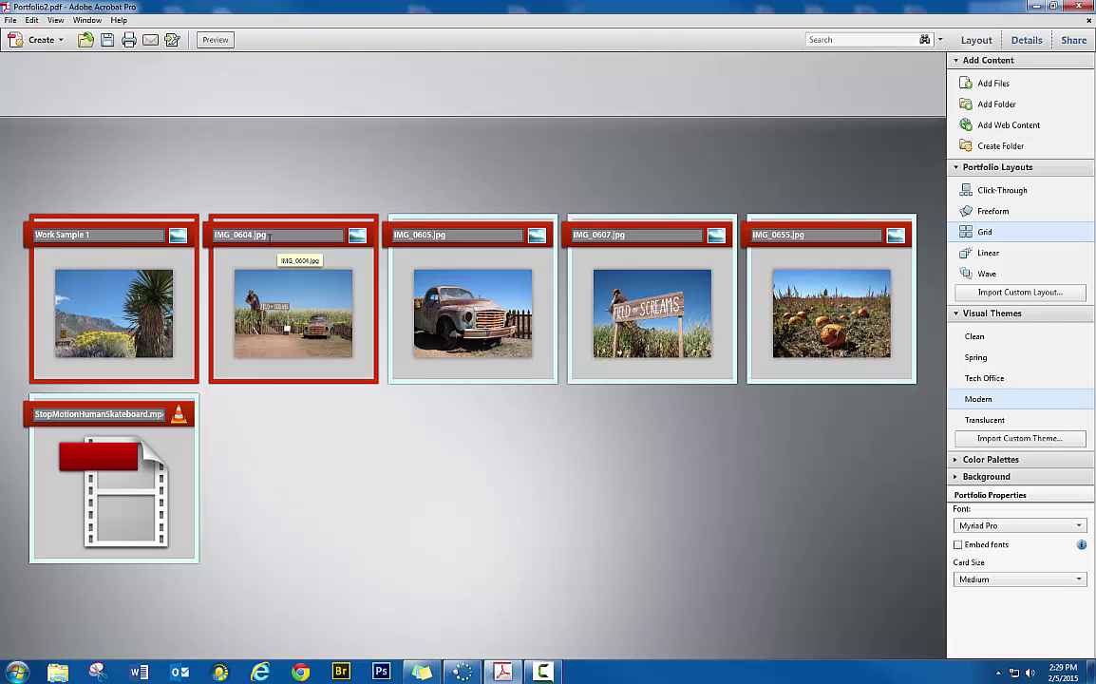
pyautogui.click(119, 411)
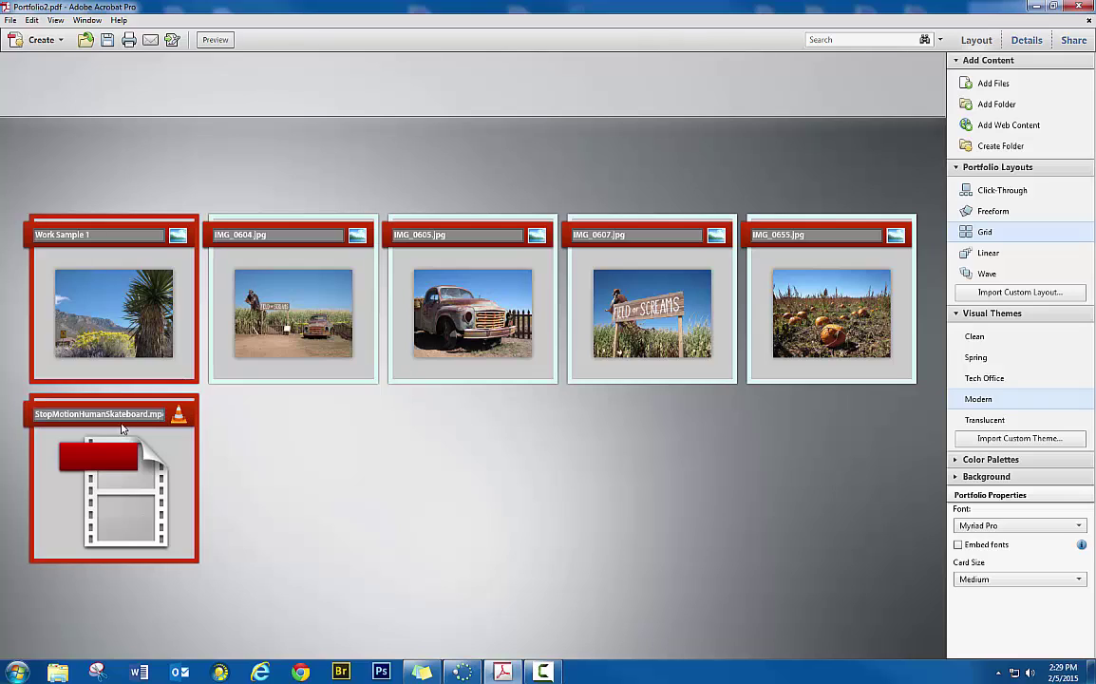
pyautogui.click(175, 446)
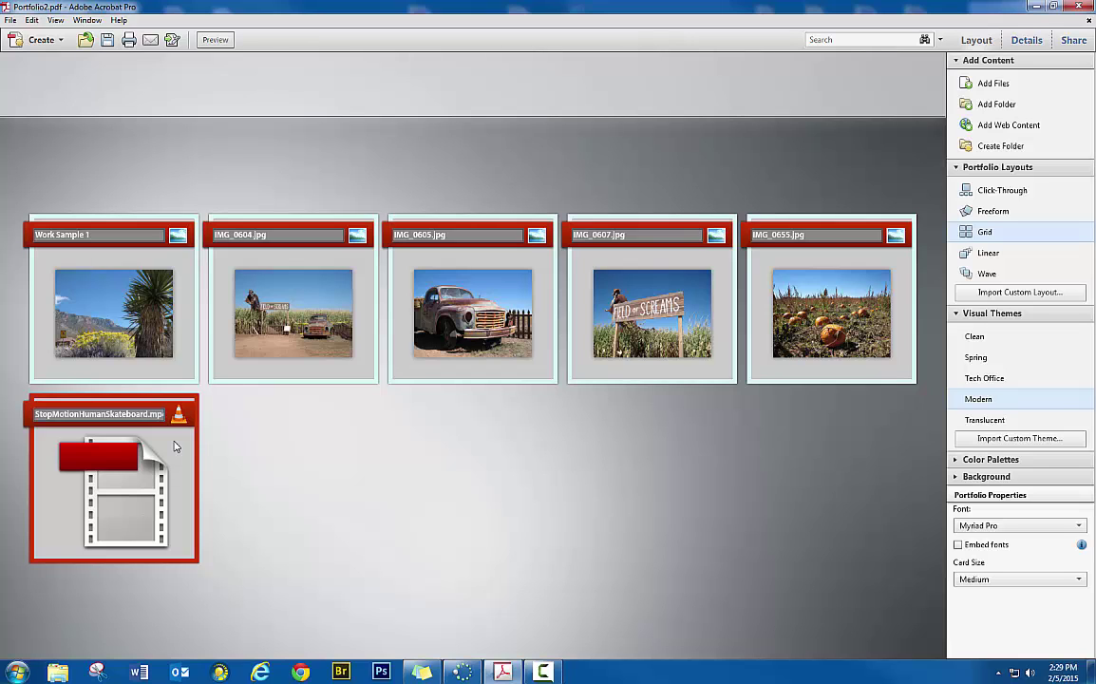
# Preview the StopMotionHumanSkateboard.mp4 video and set its display name to "Stop Motion Video", returning to the grid of cards
pyautogui.doubleClick(107, 405)
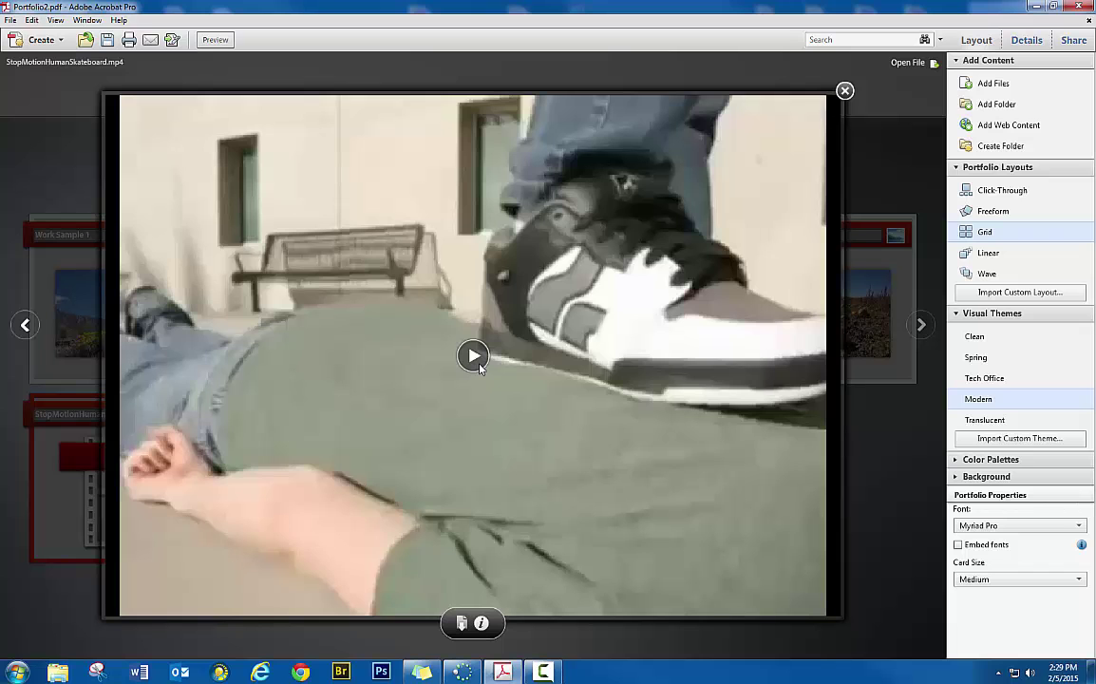
pyautogui.click(477, 361)
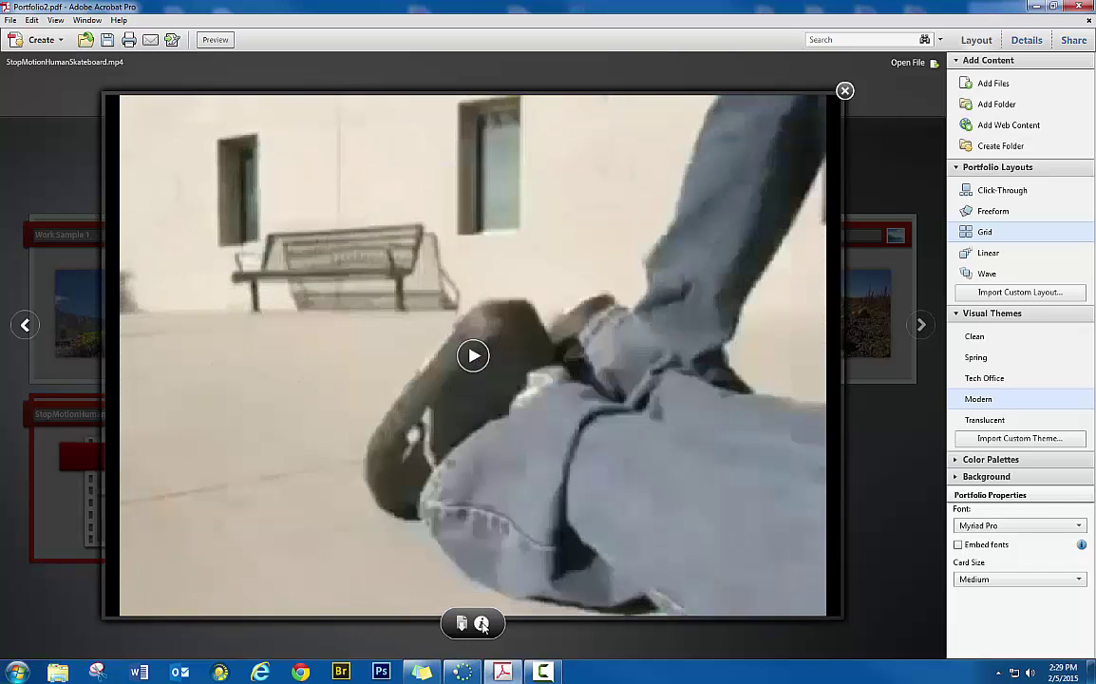
pyautogui.click(482, 624)
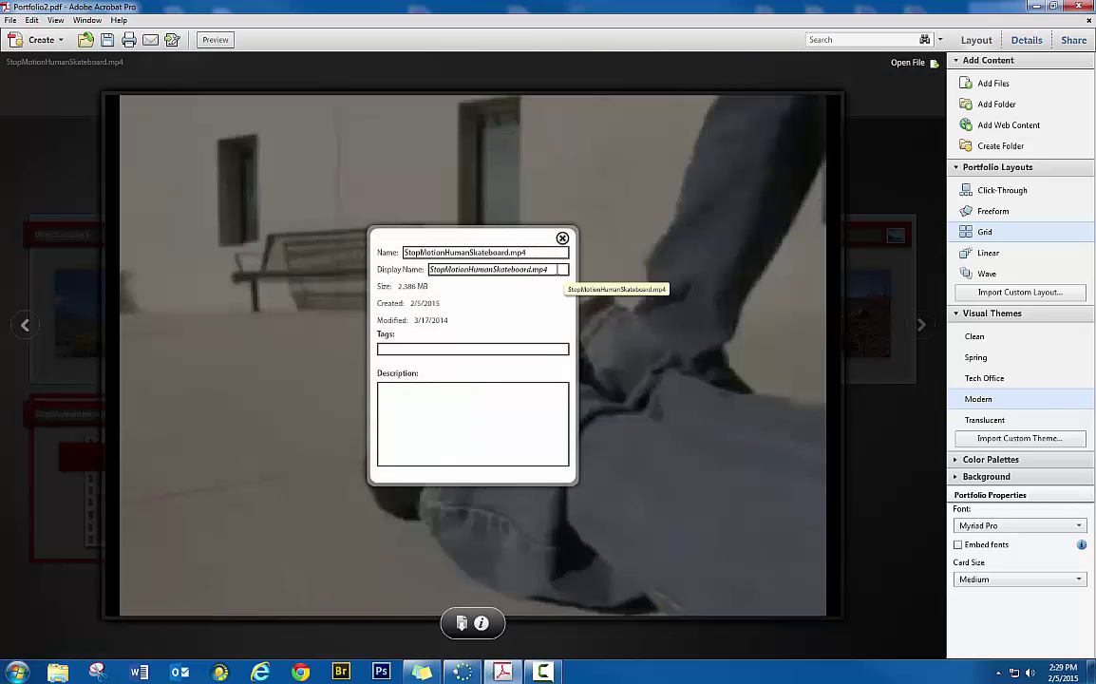
pyautogui.click(560, 270)
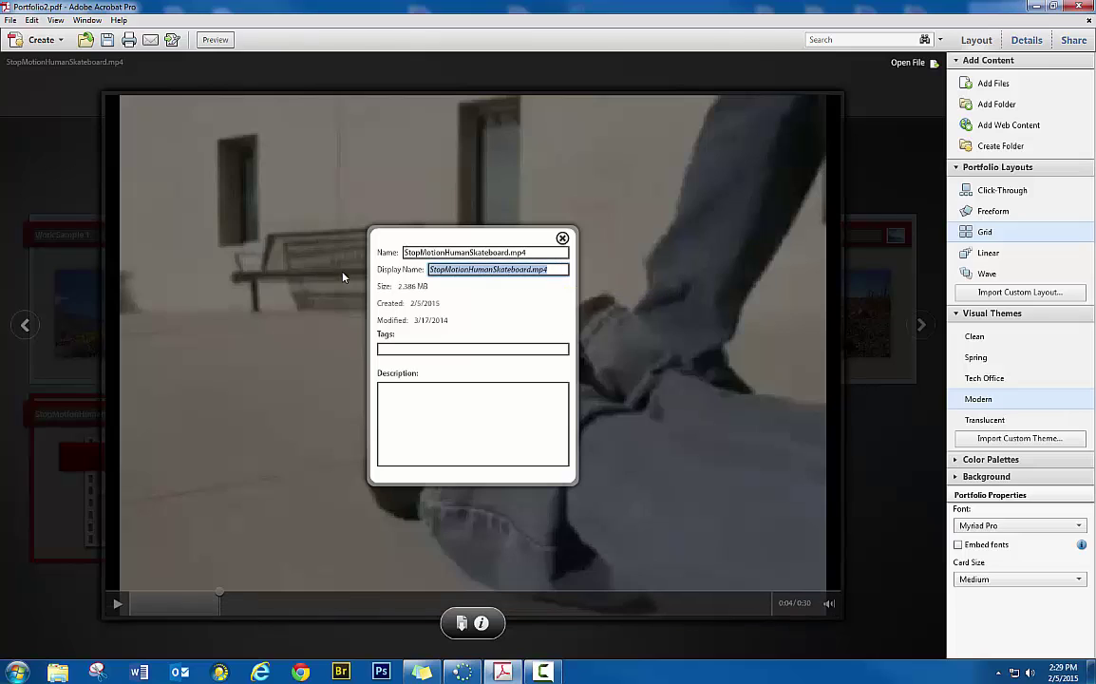
pyautogui.write('Stop')
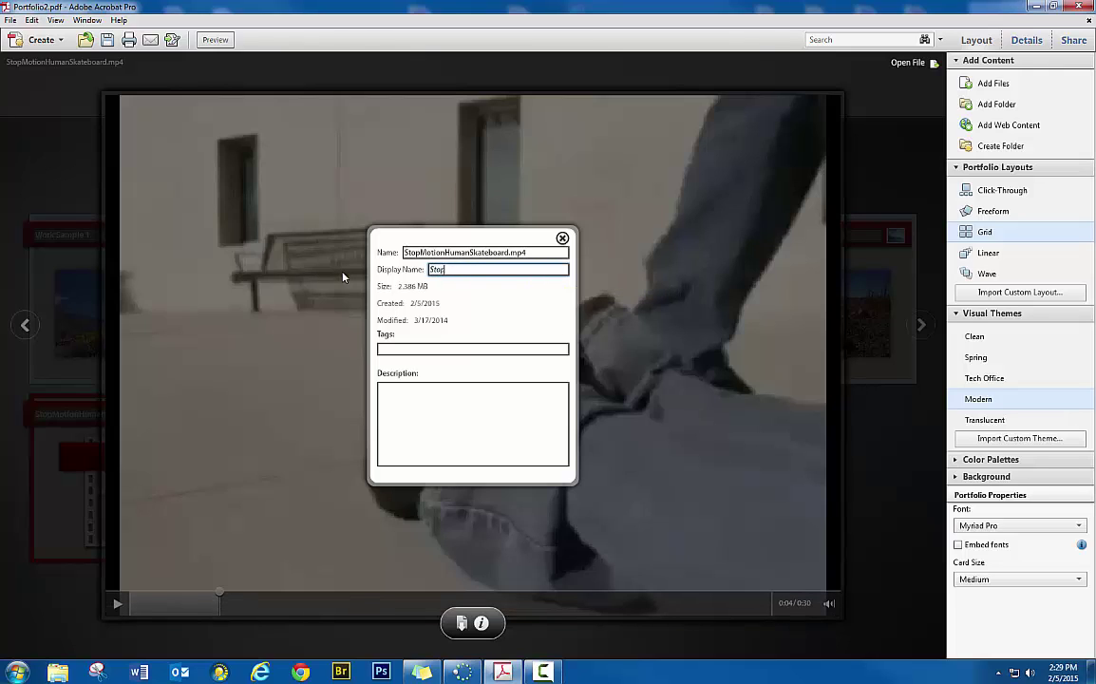
pyautogui.write(' Motion Video')
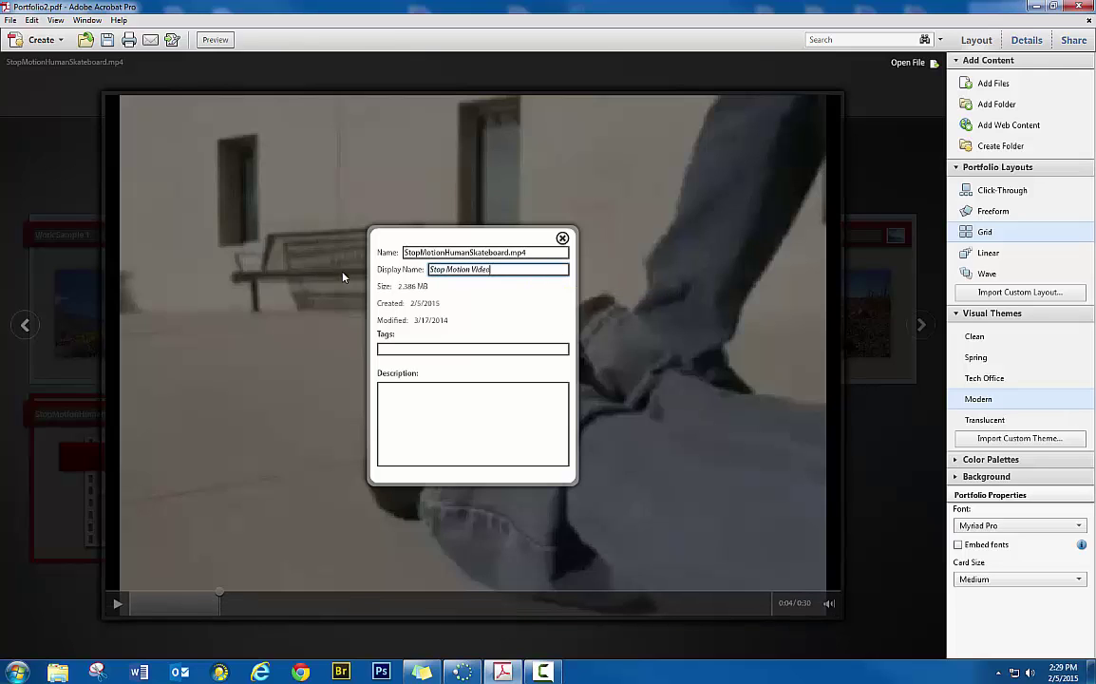
pyautogui.click(395, 390)
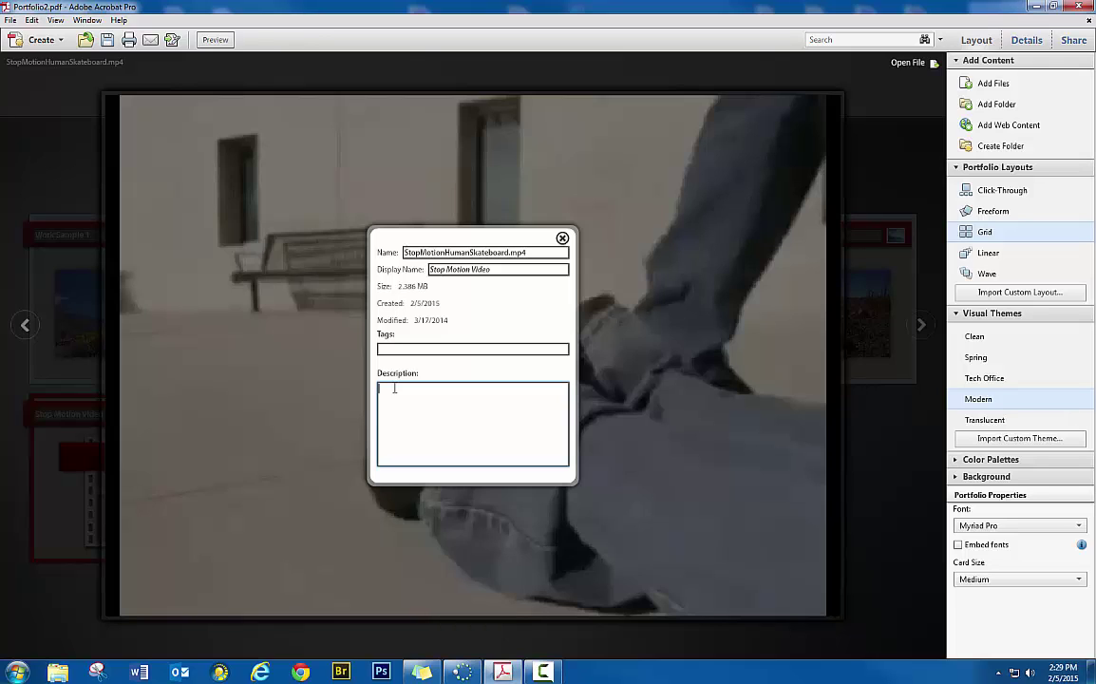
pyautogui.click(563, 237)
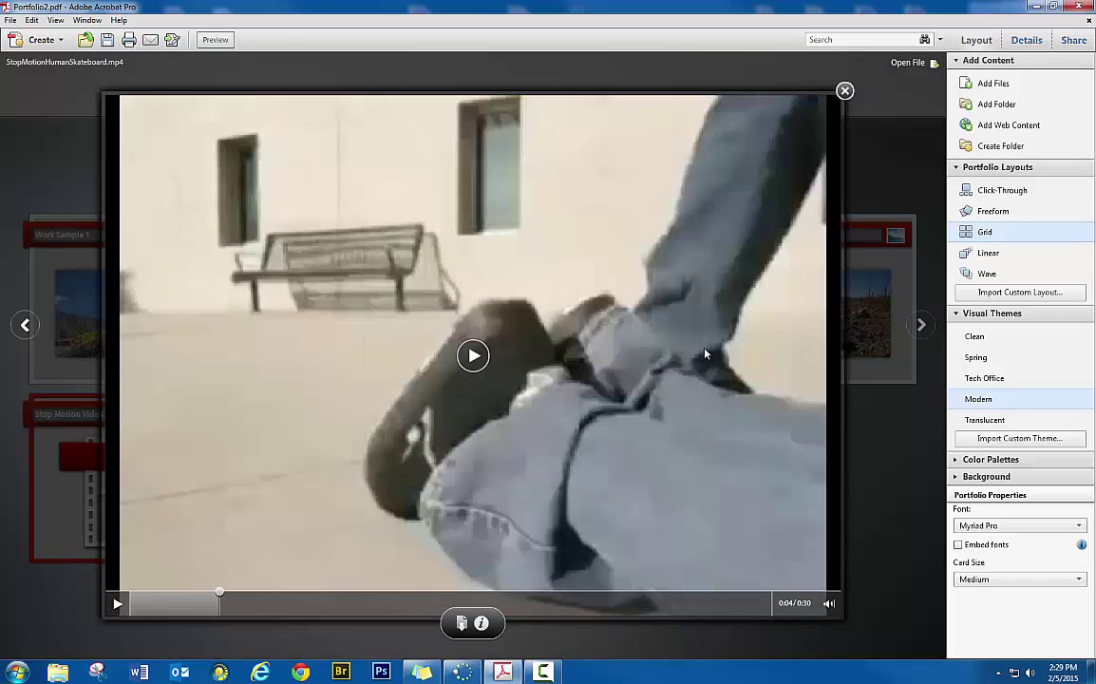
pyautogui.click(844, 90)
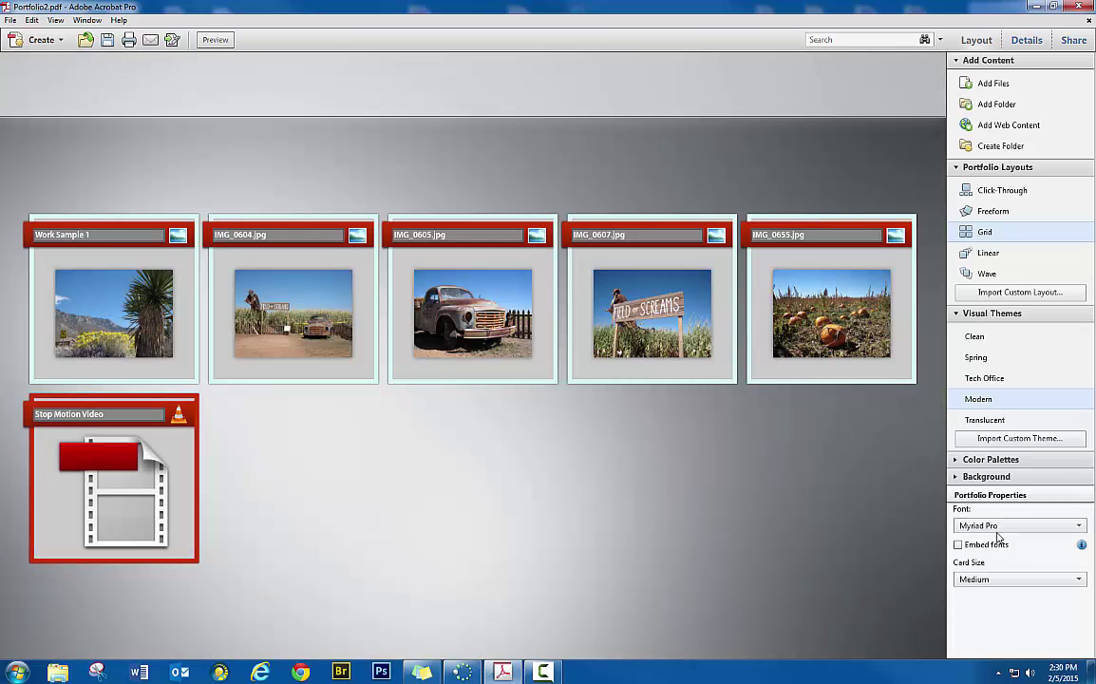
# Try the Small and Medium card sizes and set the portfolio's card size to Large
pyautogui.click(980, 580)
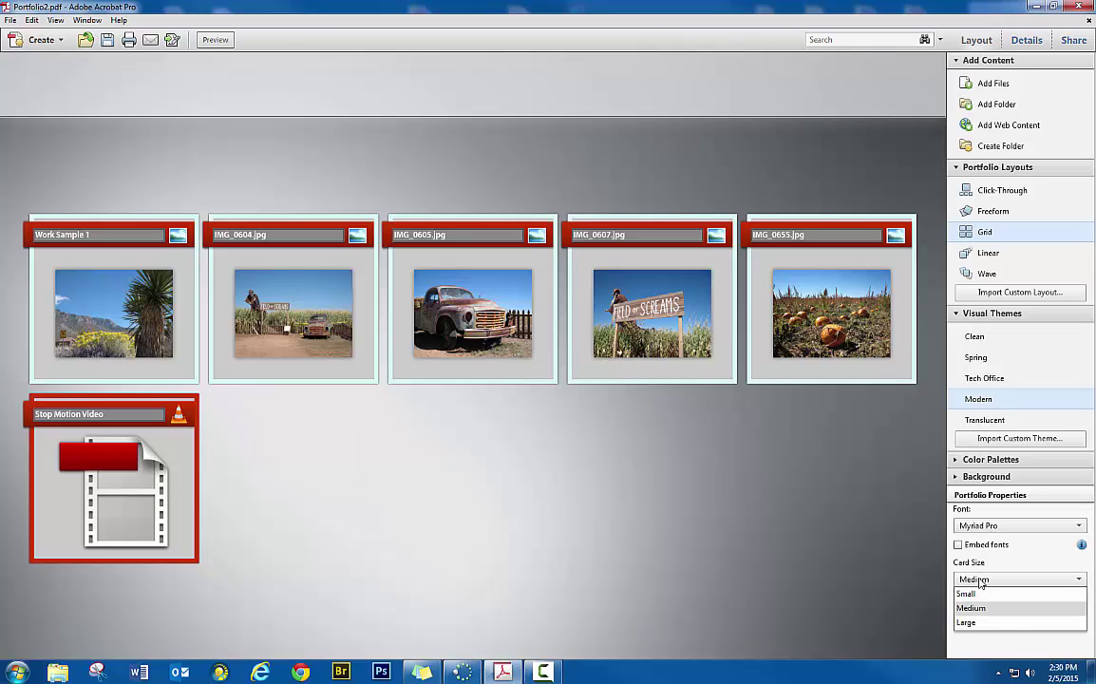
pyautogui.click(967, 594)
pyautogui.click(976, 580)
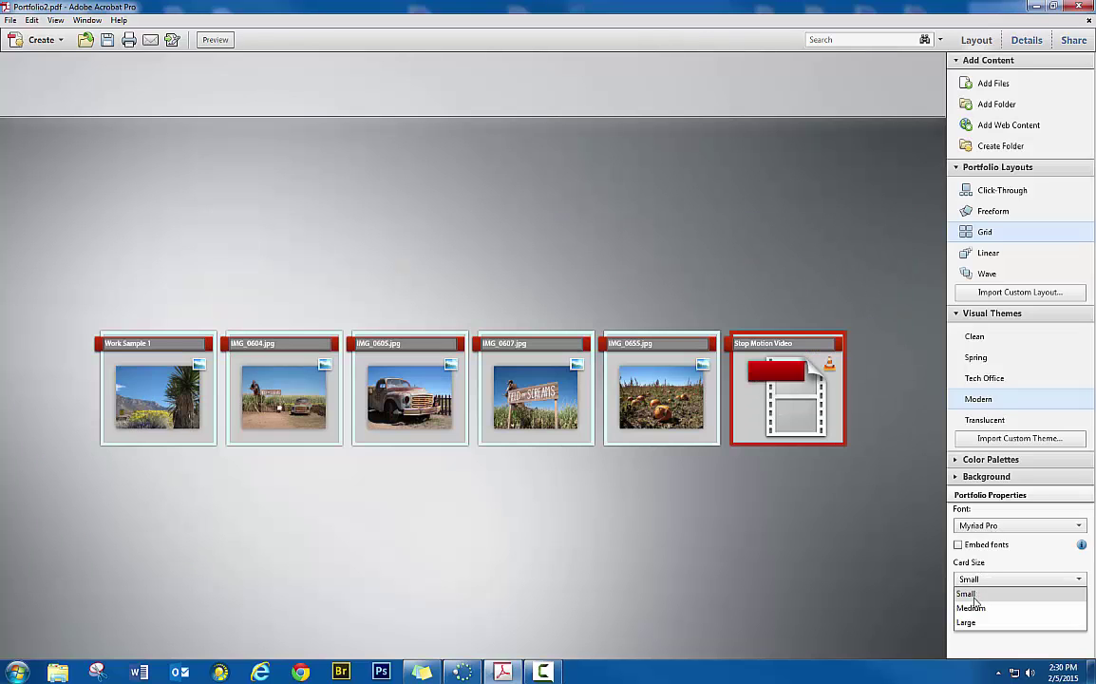
pyautogui.click(971, 606)
pyautogui.click(981, 579)
pyautogui.click(971, 620)
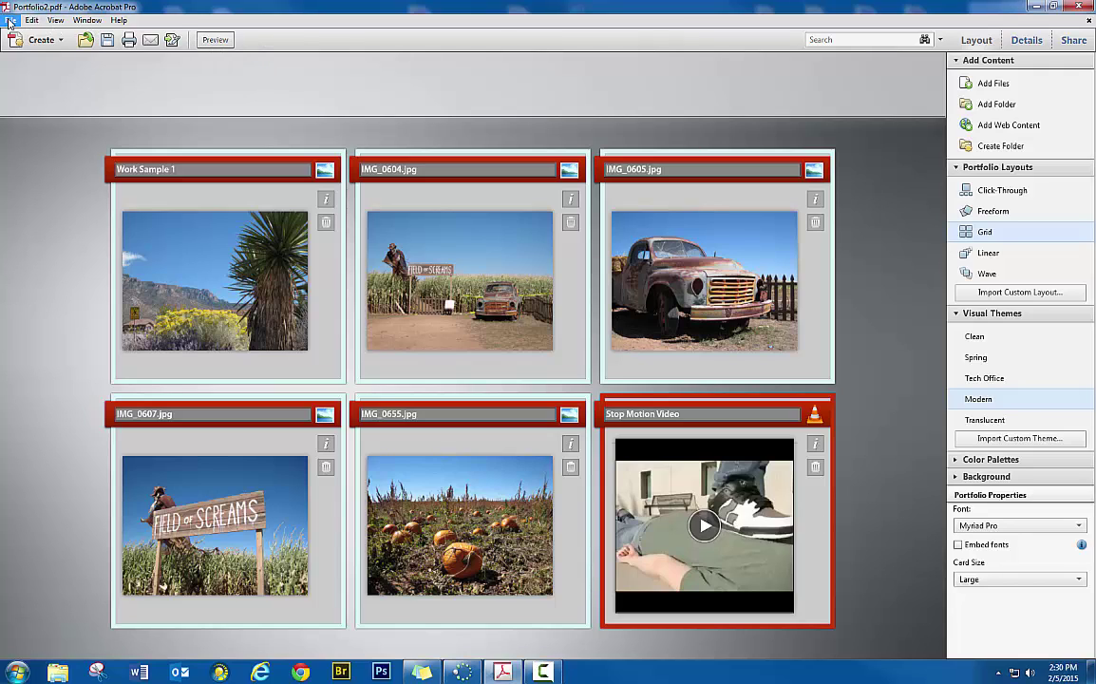
# Save the portfolio as Portfolio2 in Adobe PDF format in the Interactive PDF folder
pyautogui.click(10, 21)
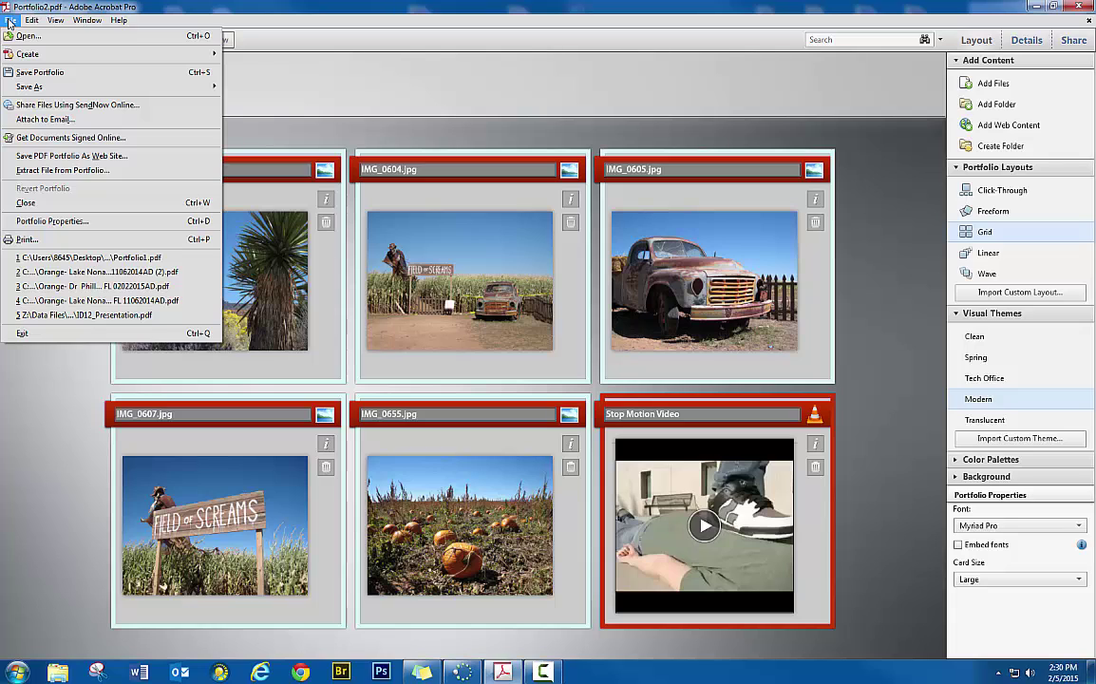
pyautogui.click(36, 73)
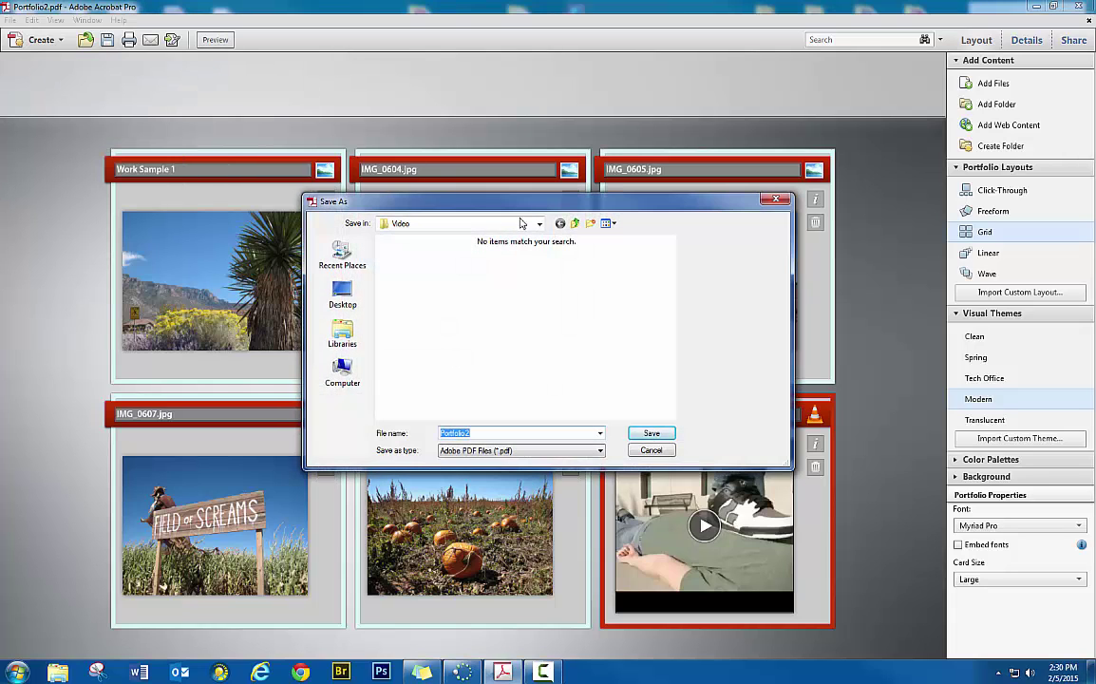
pyautogui.click(538, 224)
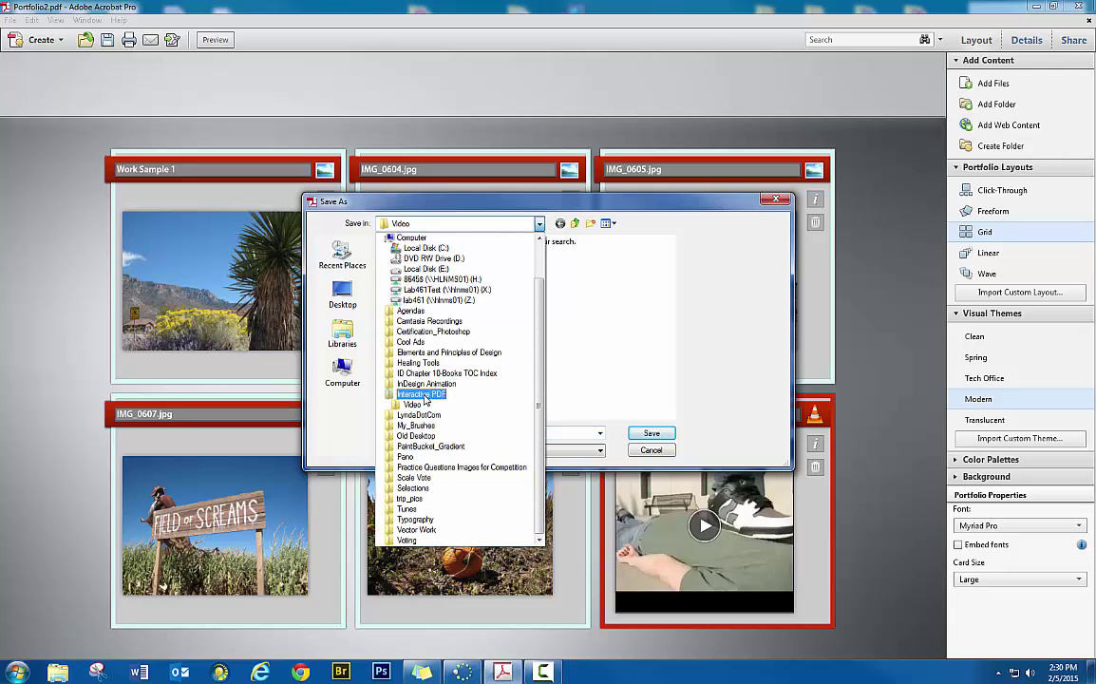
pyautogui.click(421, 394)
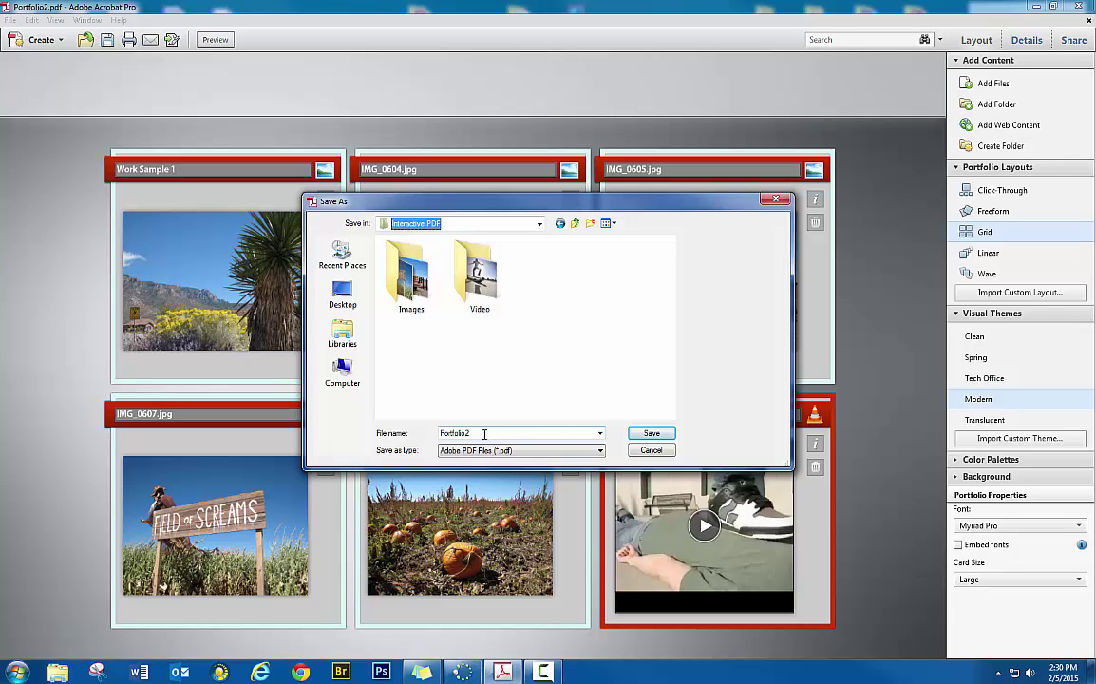
pyautogui.click(651, 433)
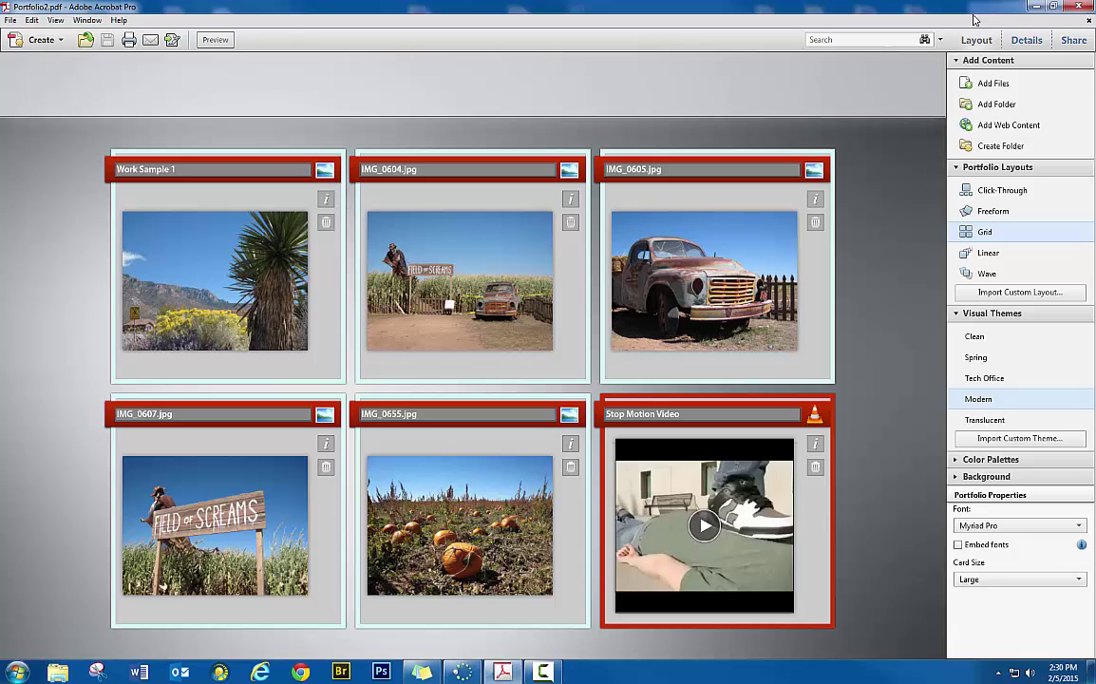
# Switch to the desktop's Interactive PDF folder and open the saved Portfolio2 file with Adobe Reader
pyautogui.click(1034, 6)
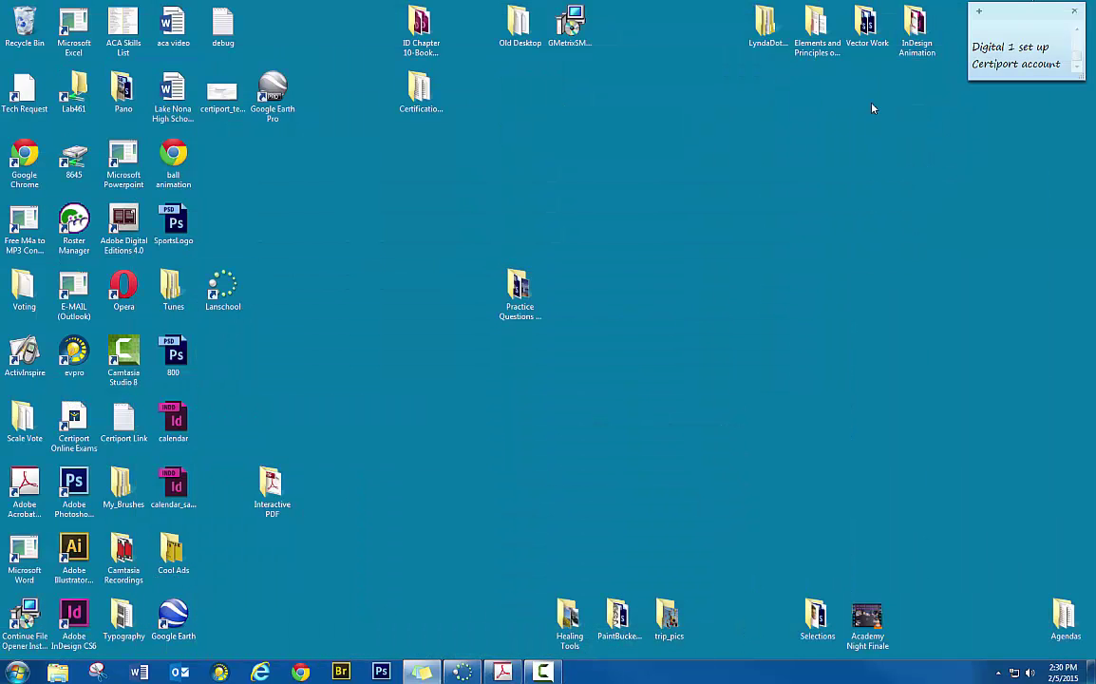
pyautogui.doubleClick(276, 488)
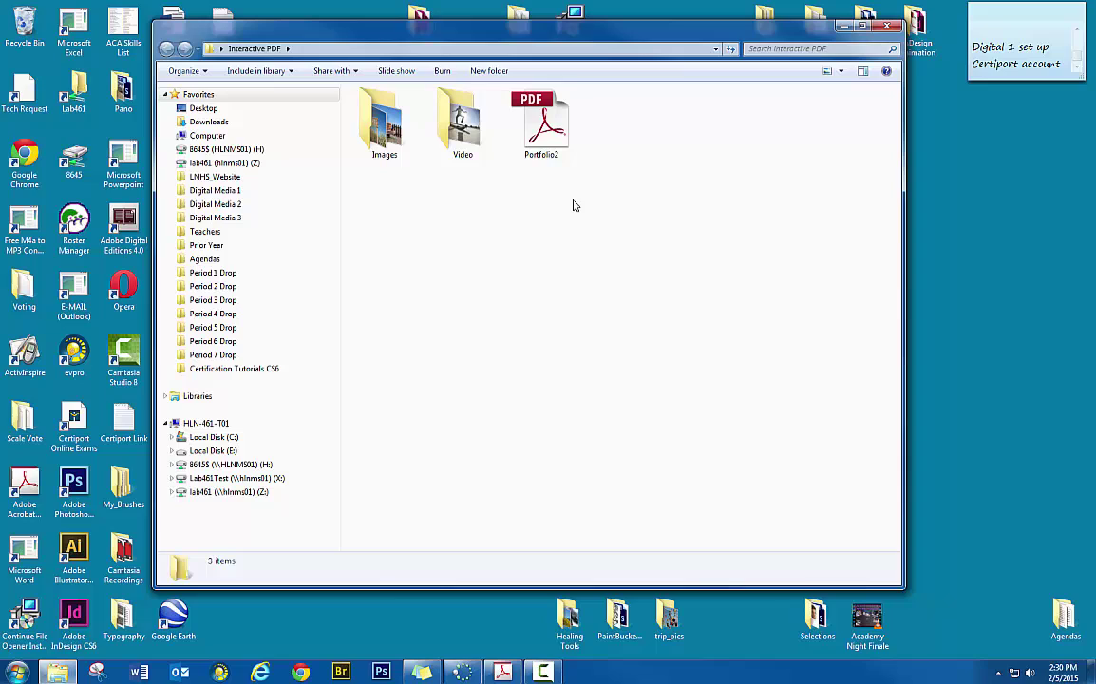
pyautogui.rightClick(543, 139)
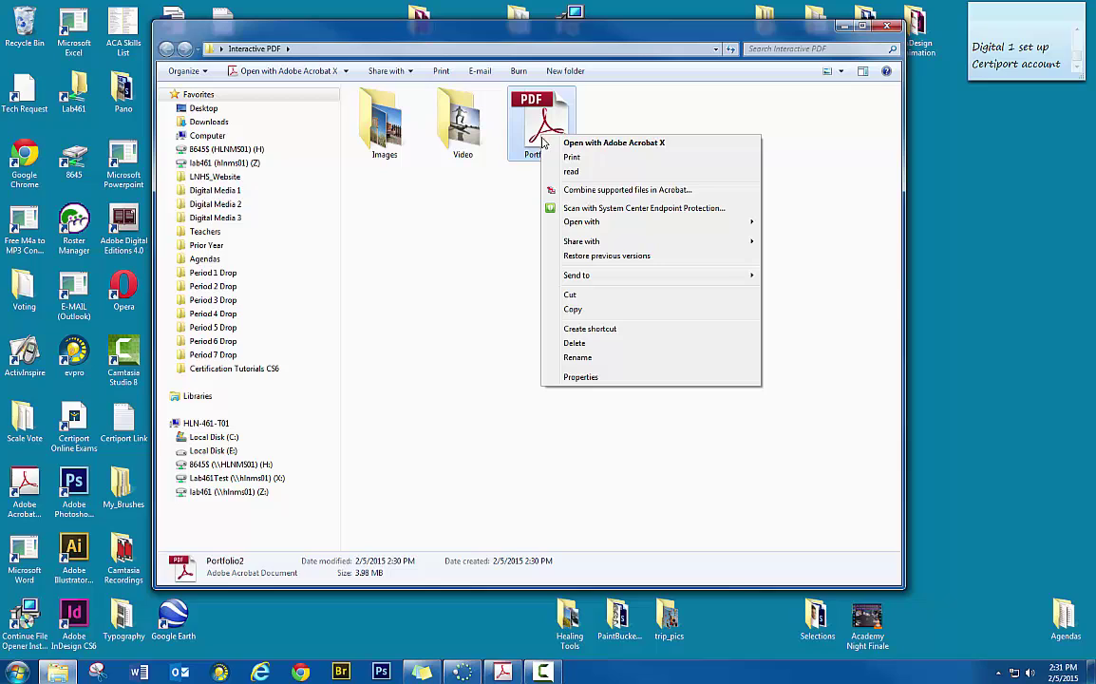
pyautogui.moveTo(575, 226)
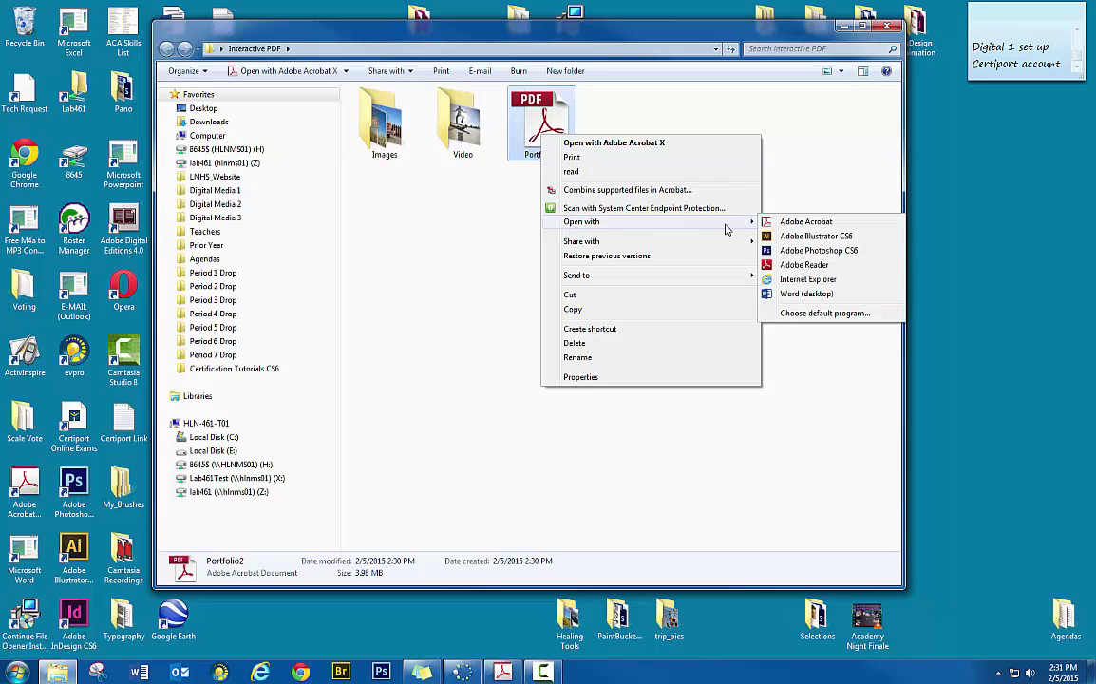
pyautogui.click(800, 265)
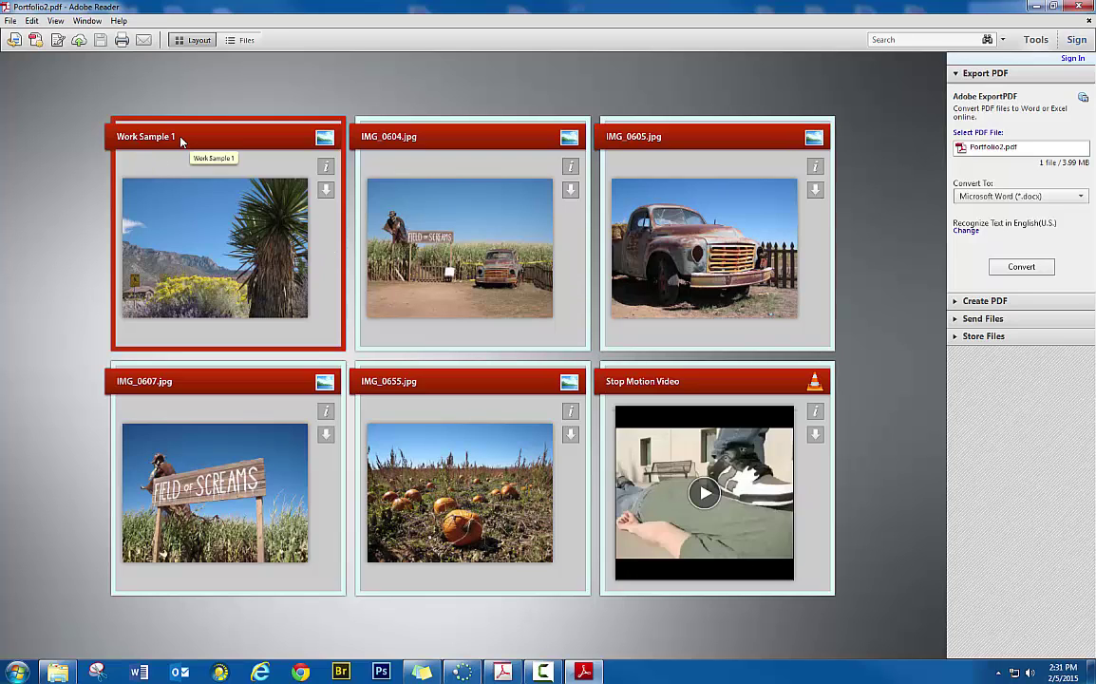
# Check the Work Sample 1 card's info and play the Stop Motion Video, allowing its file to open, and return to the card grid
pyautogui.click(326, 168)
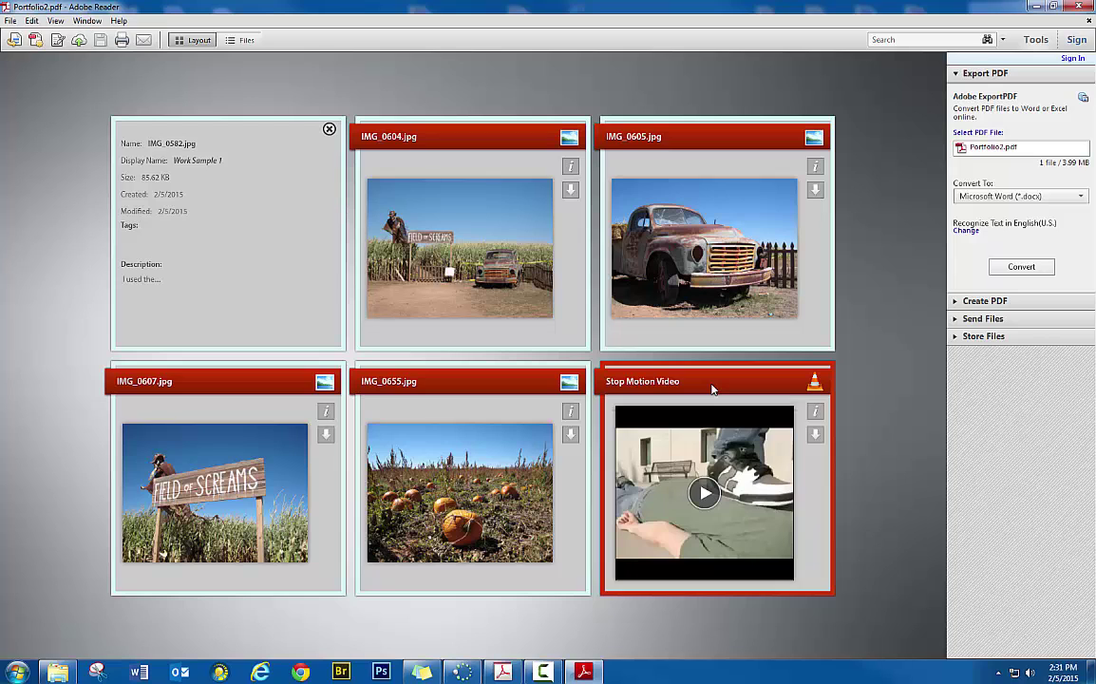
pyautogui.click(704, 493)
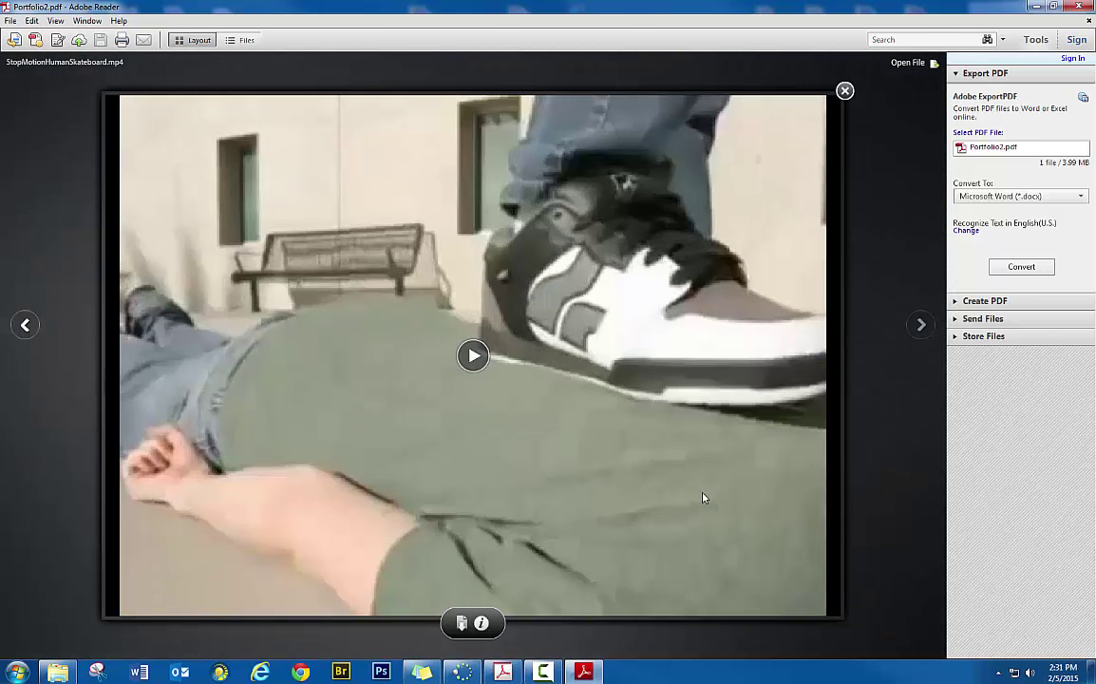
pyautogui.click(475, 355)
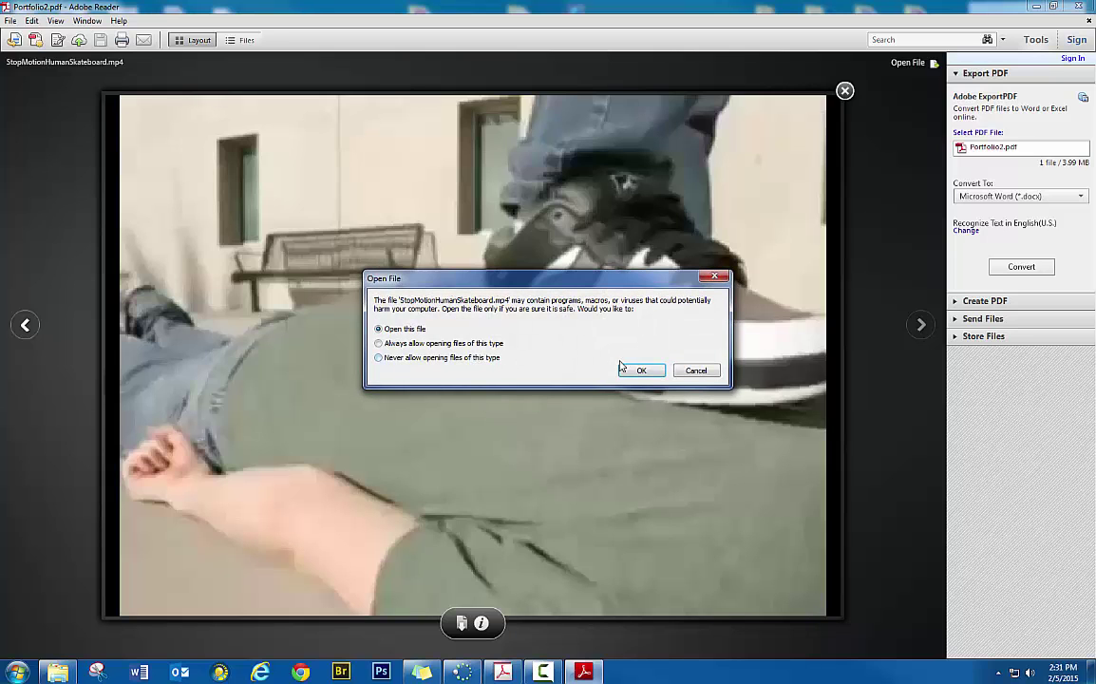
pyautogui.click(642, 371)
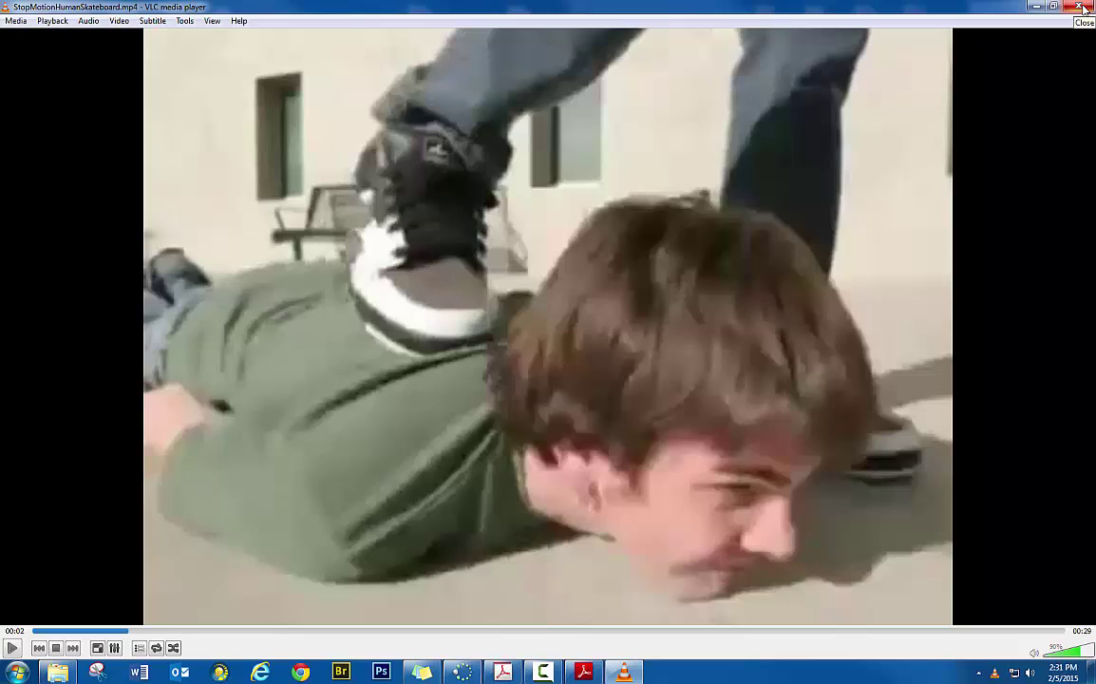
pyautogui.click(1081, 7)
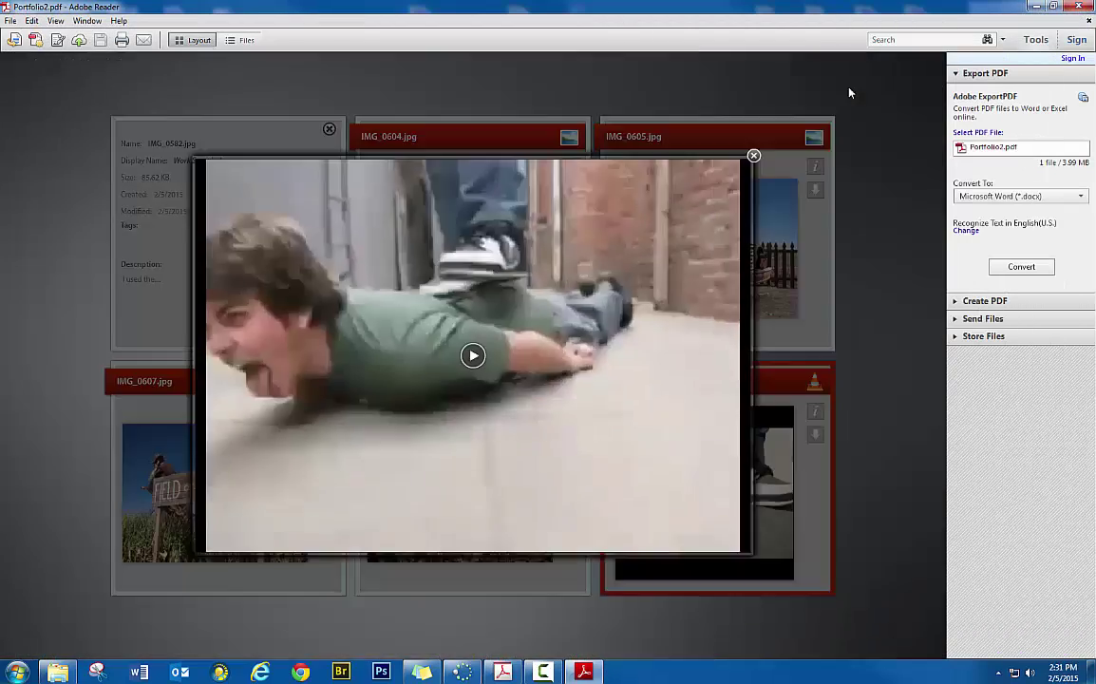
pyautogui.click(850, 92)
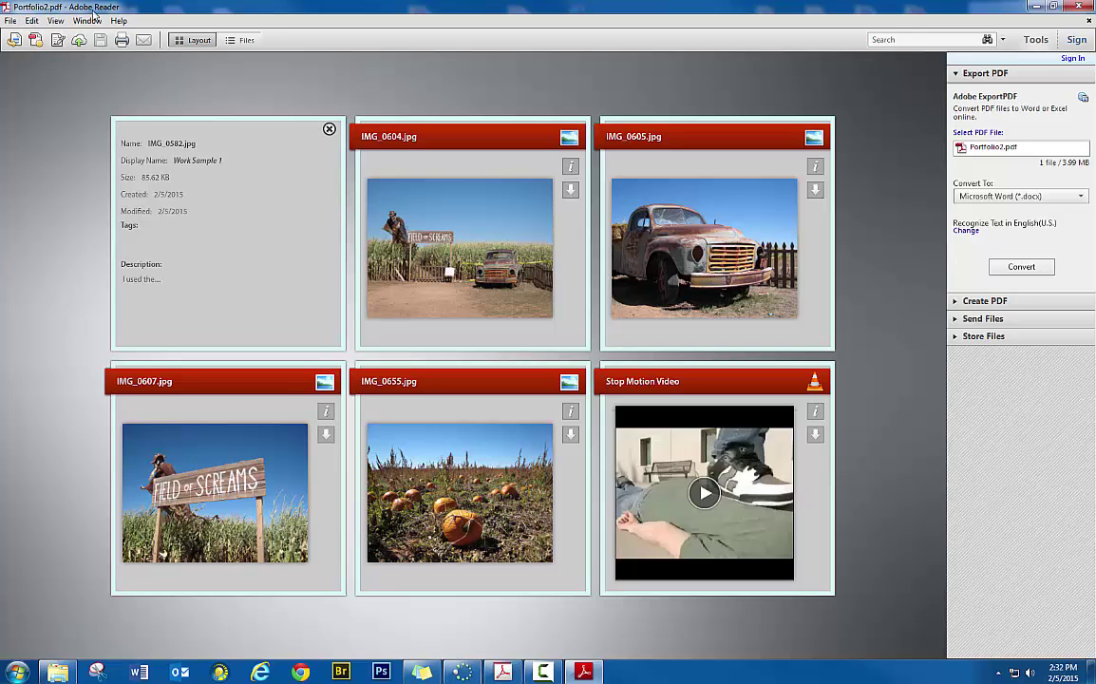
pyautogui.click(328, 128)
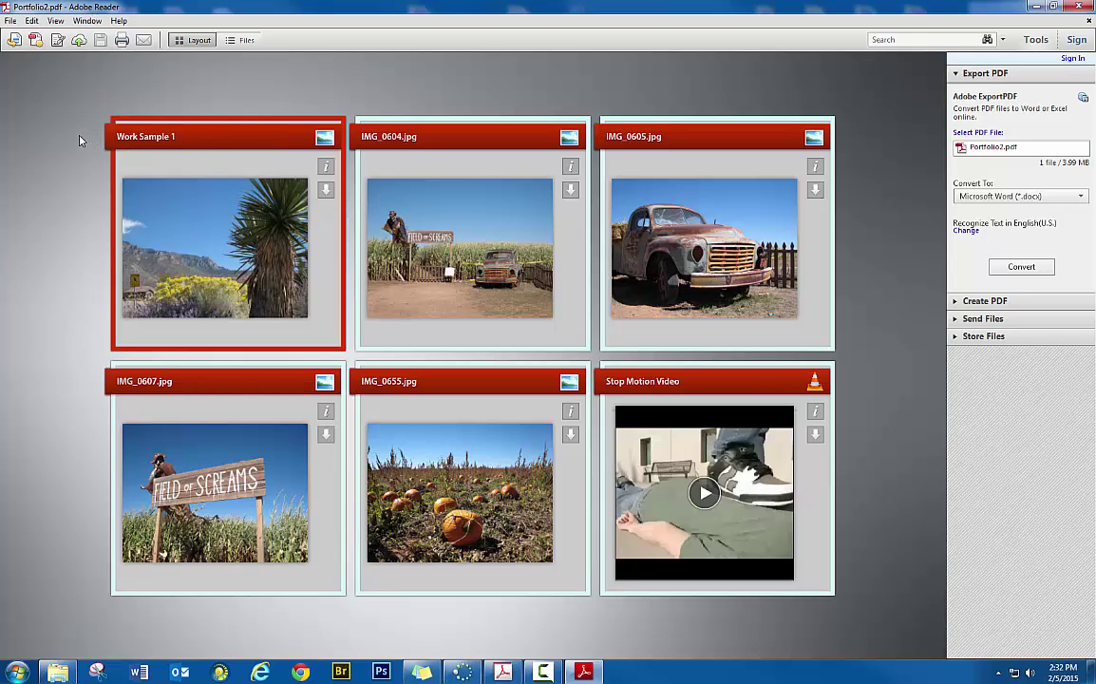